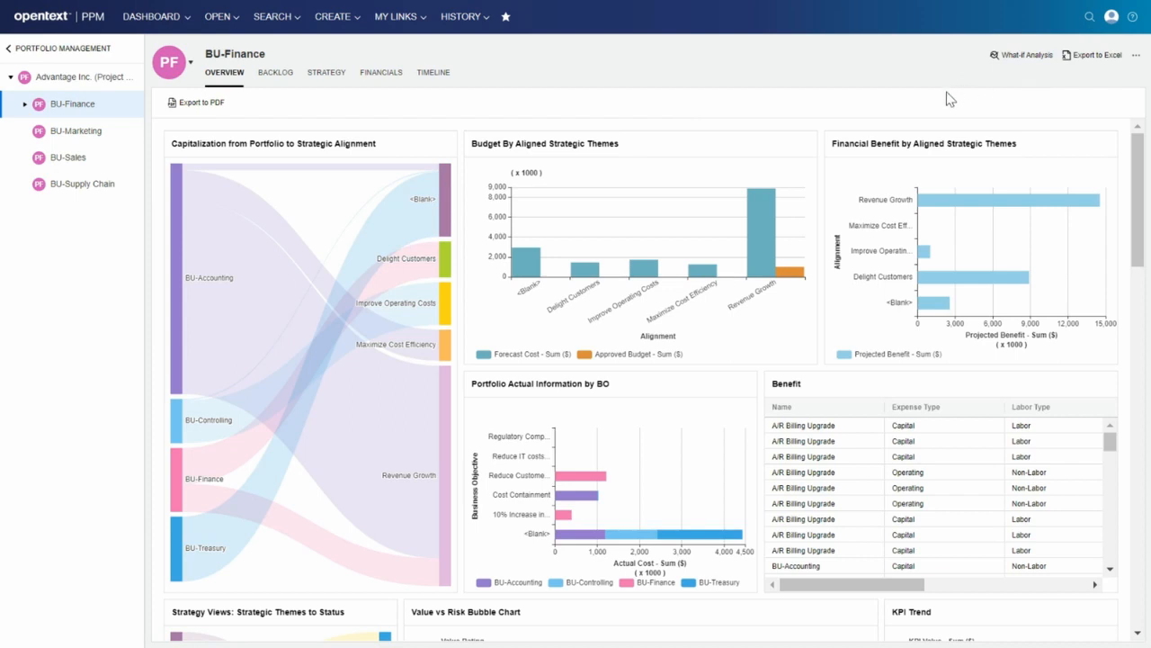
Start a what-if analysis for the BU-Finance portfolio and add a scenario named Revised Plan.
click(1028, 57)
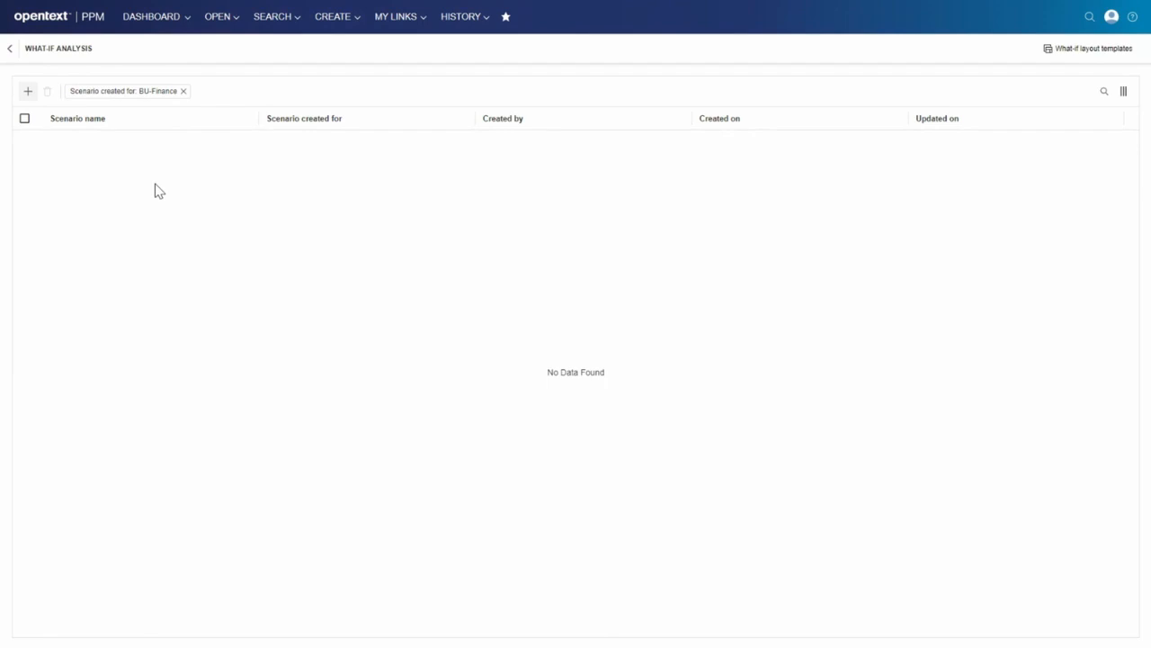
click(28, 92)
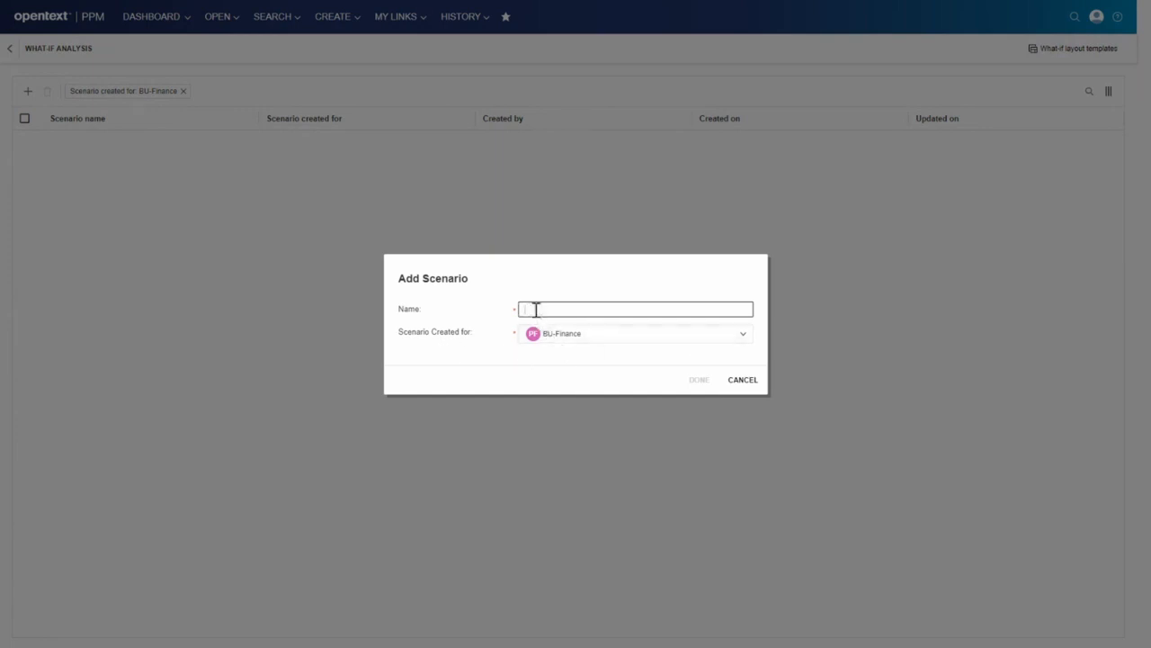
text(Rel)
click(697, 381)
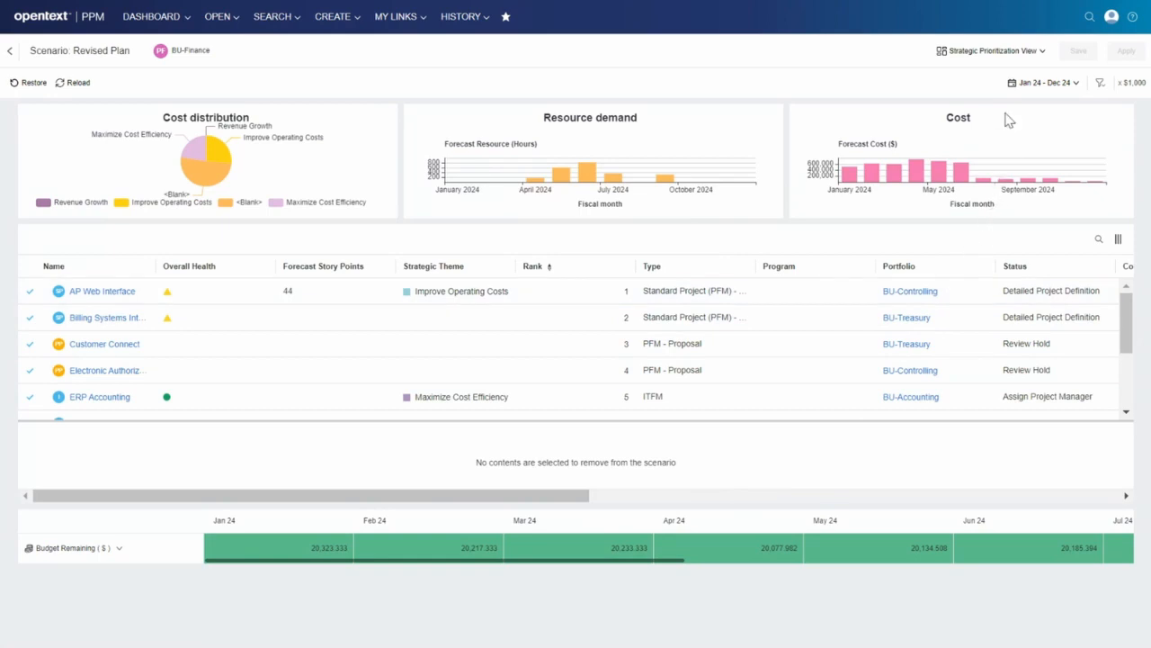
Review the layout views available for the scenario and its ranked project list.
click(1043, 54)
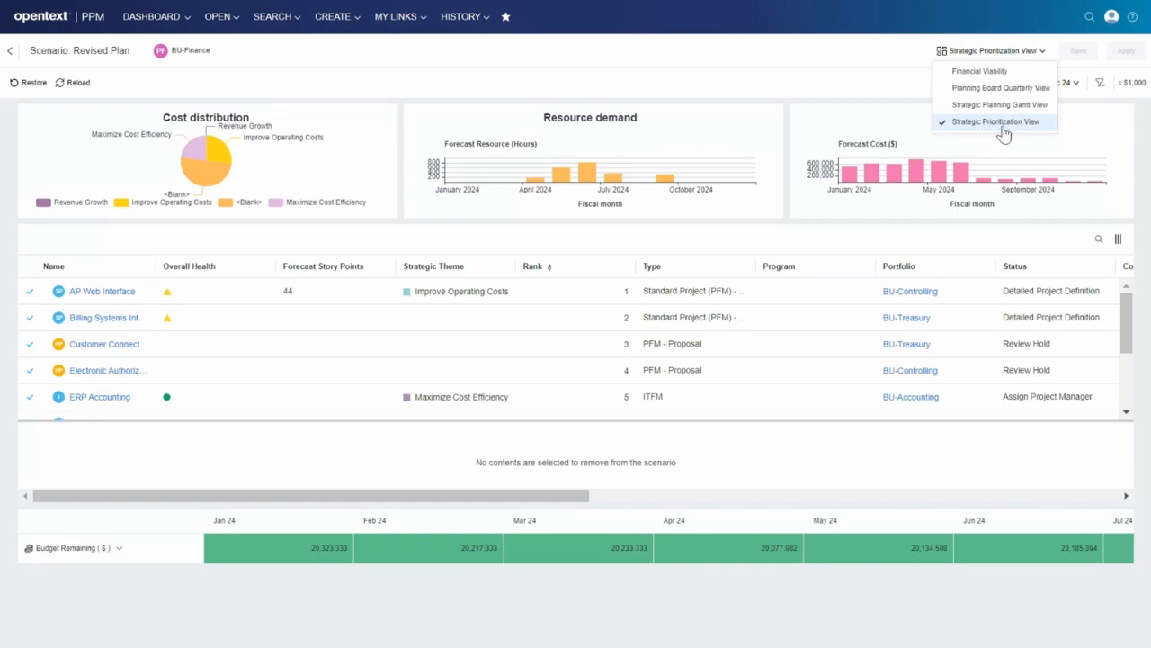
click(801, 47)
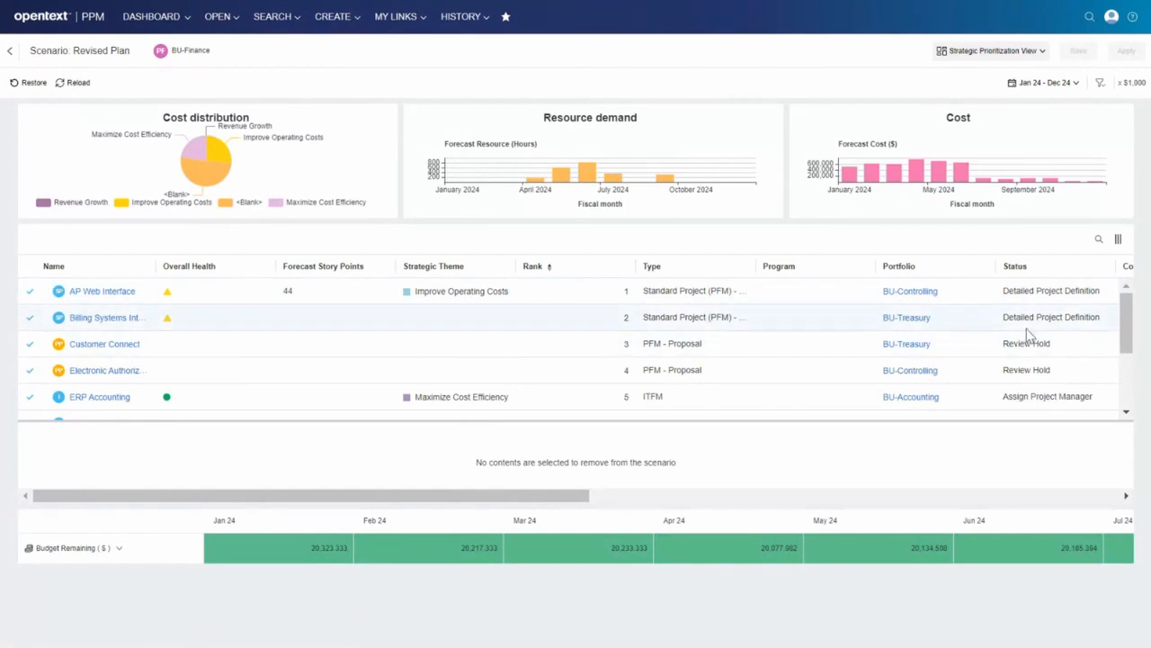
mouse_move(1124, 311)
mouse_down()
mouse_move(1131, 384)
mouse_move(1132, 300)
mouse_up()
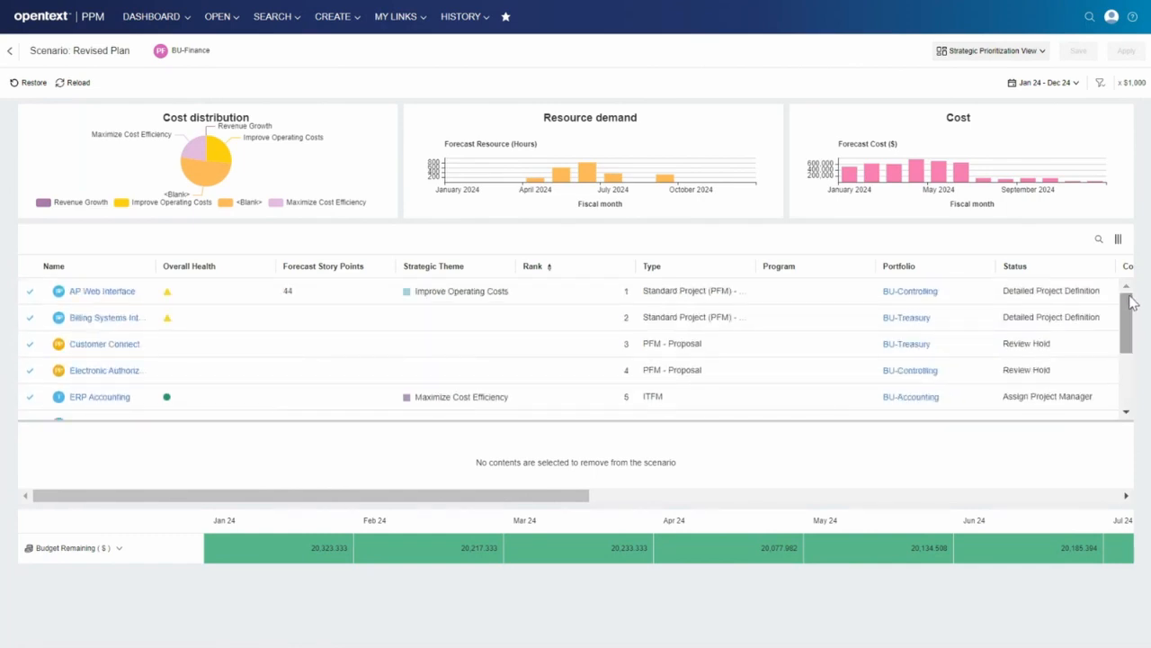
Scope AP Web Interface, Billing Systems Int..., Customer Connect and Electronic Authoriz... out of the Revised Plan scenario.
click(27, 292)
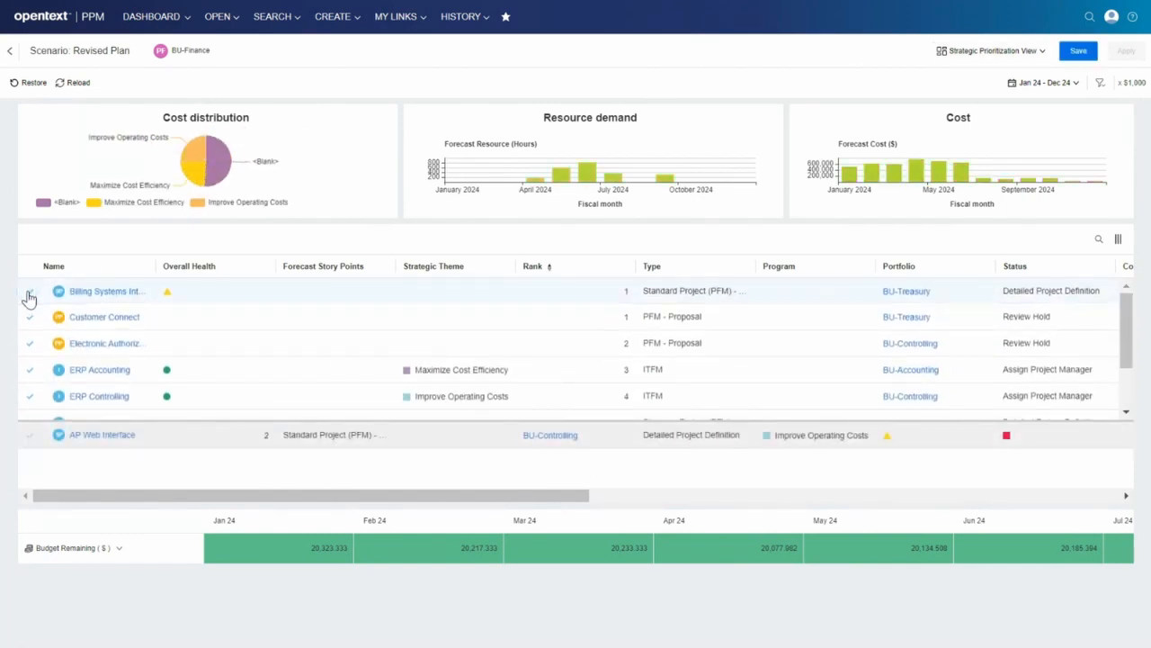
click(28, 293)
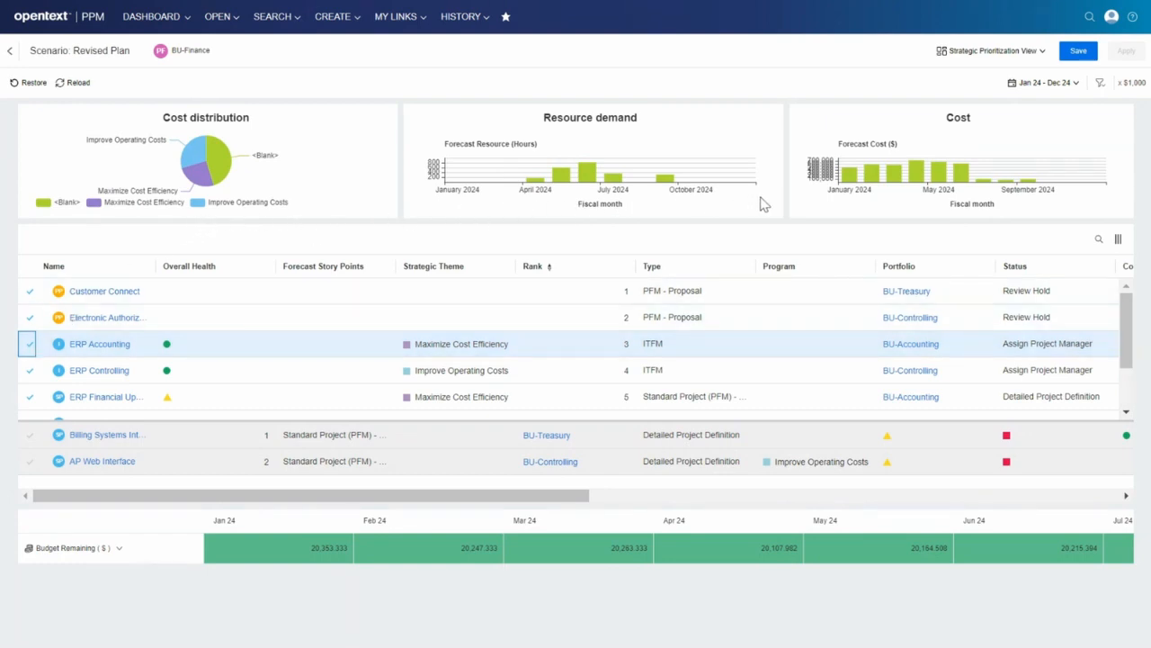
mouse_move(924, 187)
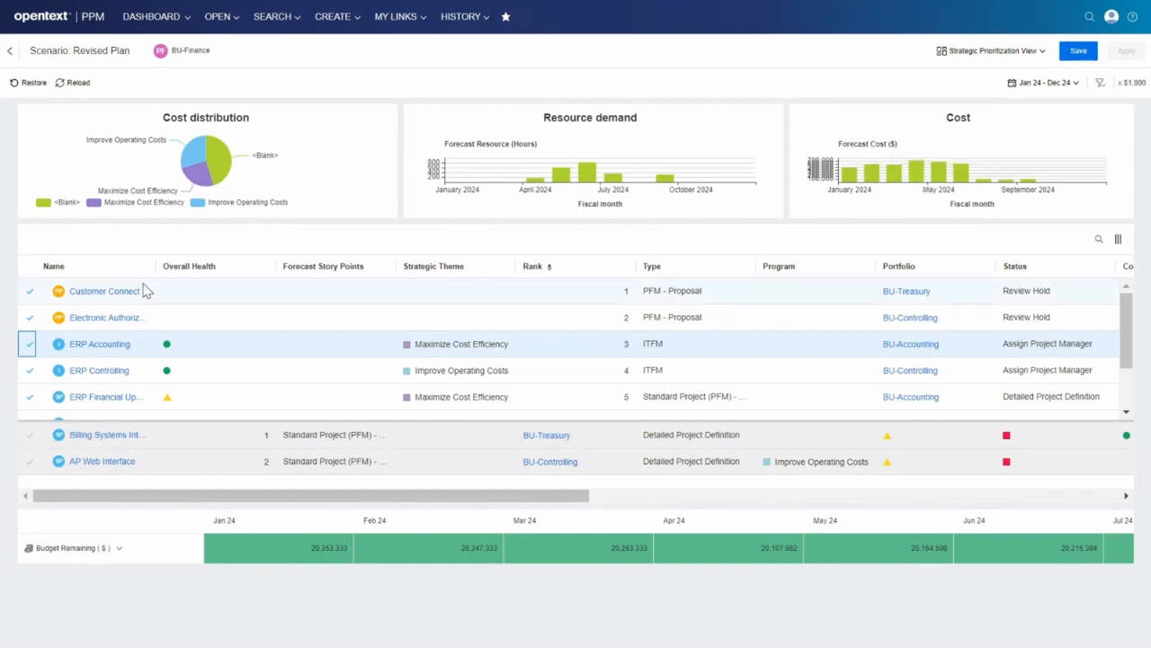
click(30, 291)
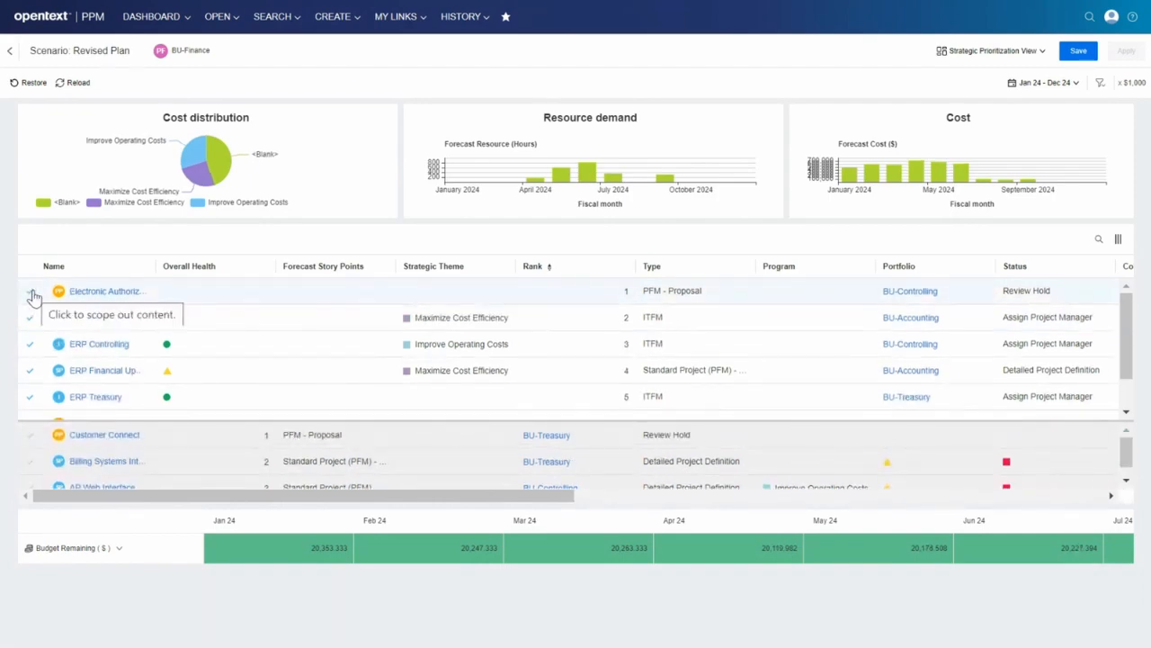
click(31, 294)
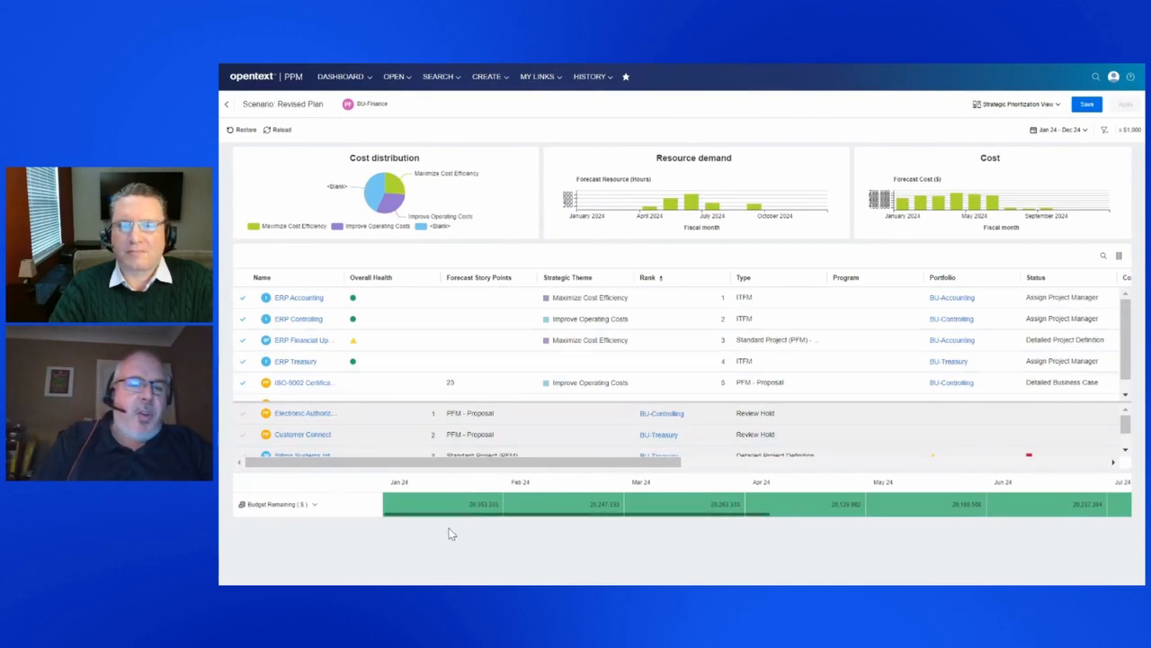
Examine the capacity and demand breakdown behind the scenario's remaining budget.
click(315, 506)
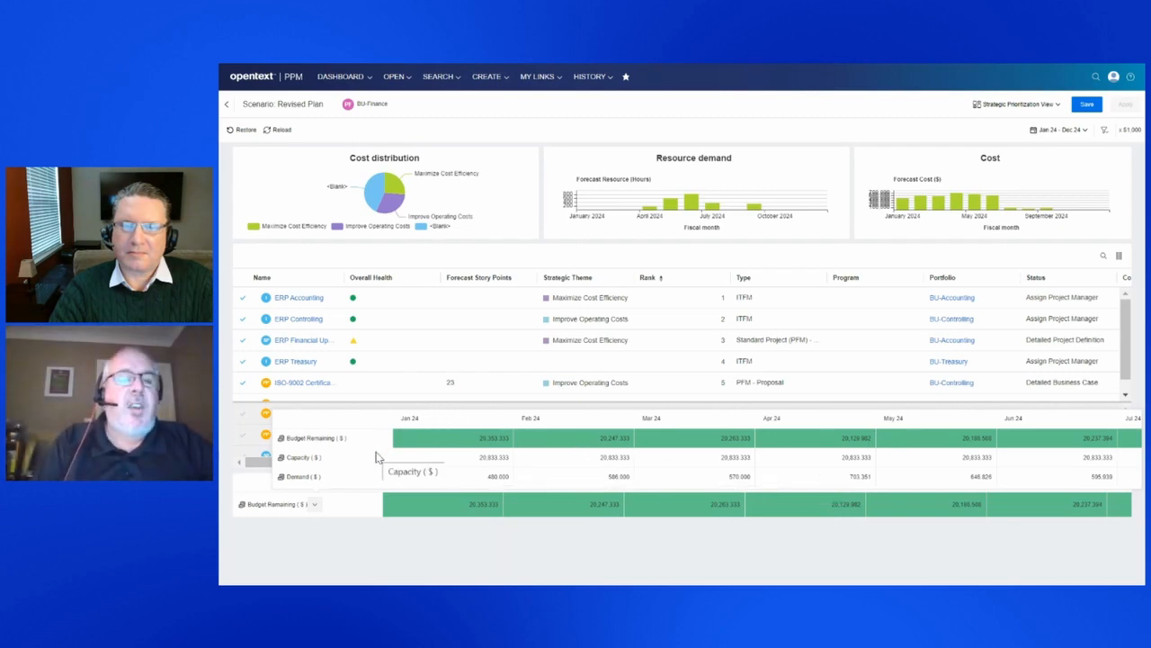
click(226, 468)
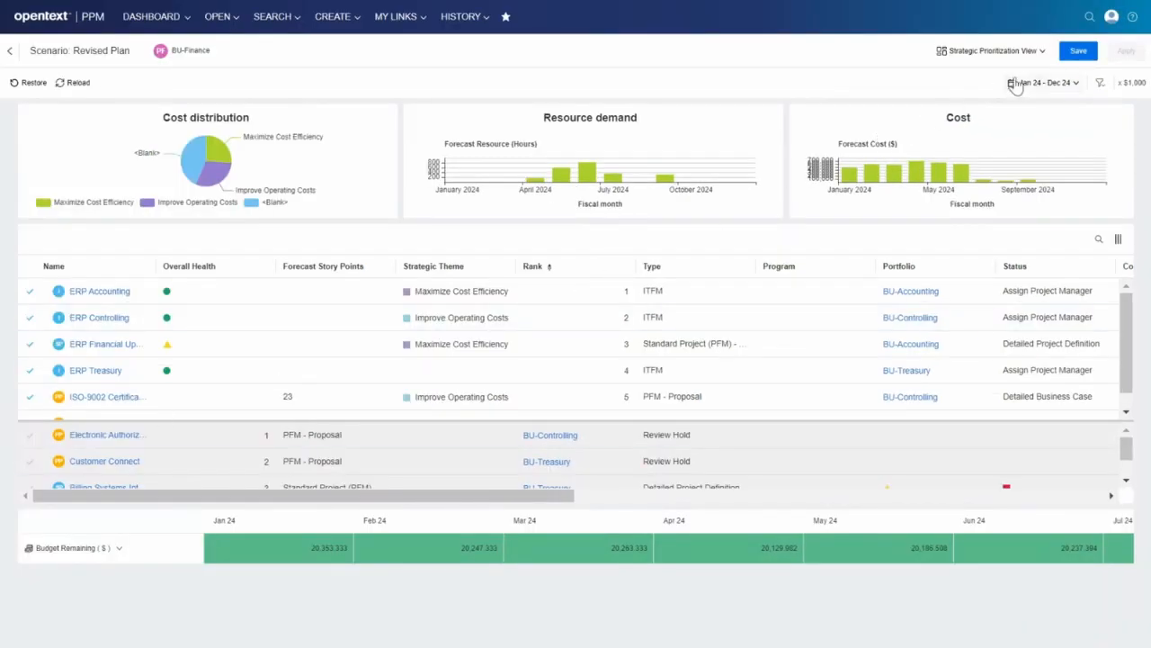
Show the scenario in the Strategic Planning Gantt View and examine the remaining resource hours and the Increase Customer Delight milestone.
click(1042, 52)
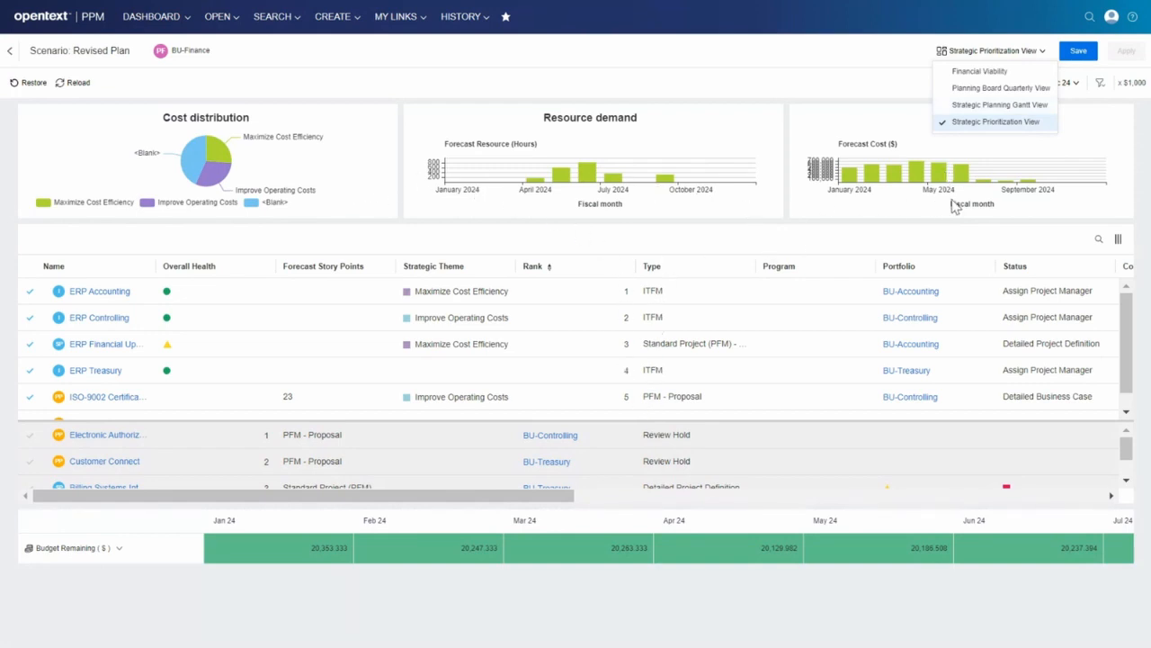
click(1002, 105)
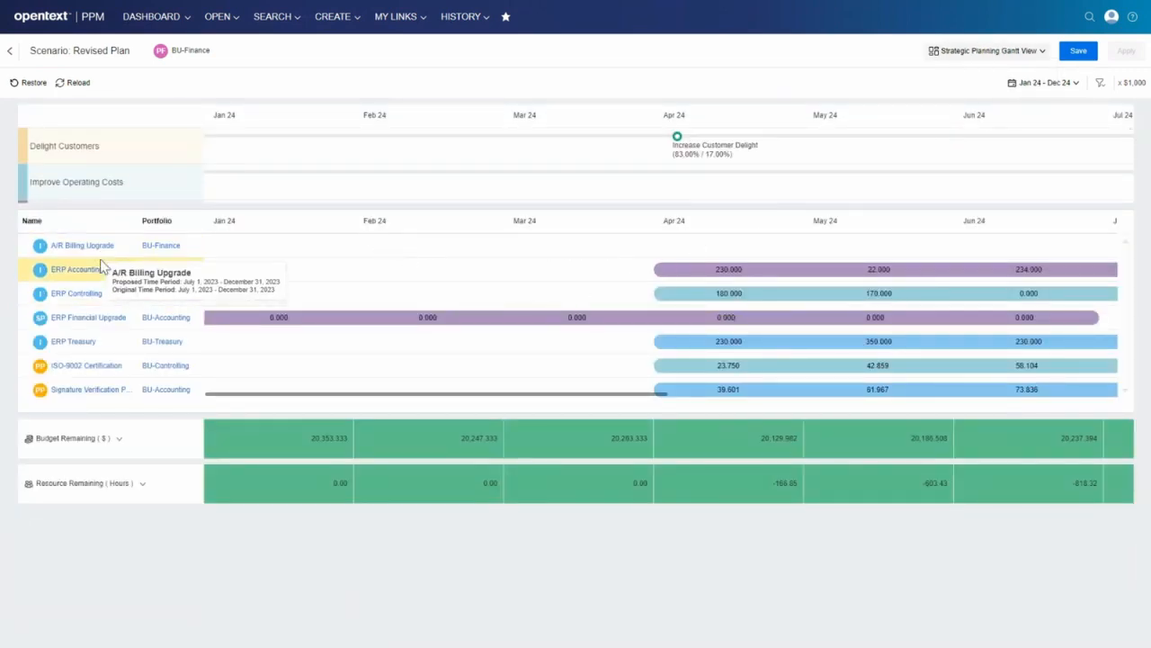
click(143, 483)
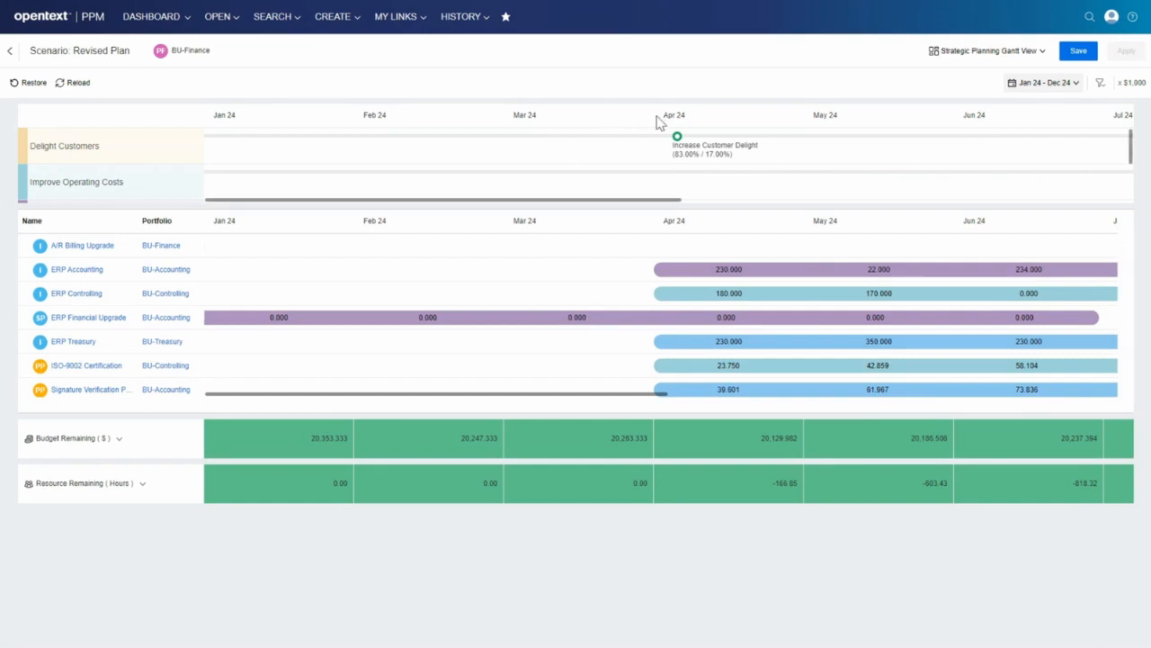
mouse_move(678, 140)
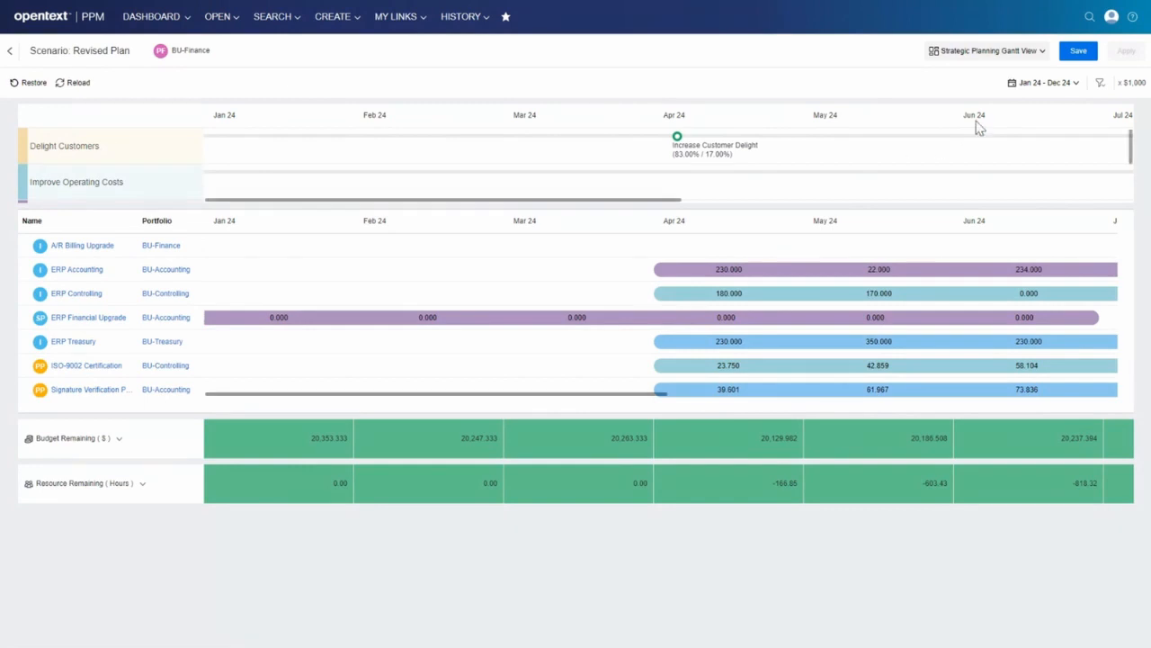
Show the scenario in the Planning Board Quarterly View to examine the projects by quarter.
click(1042, 53)
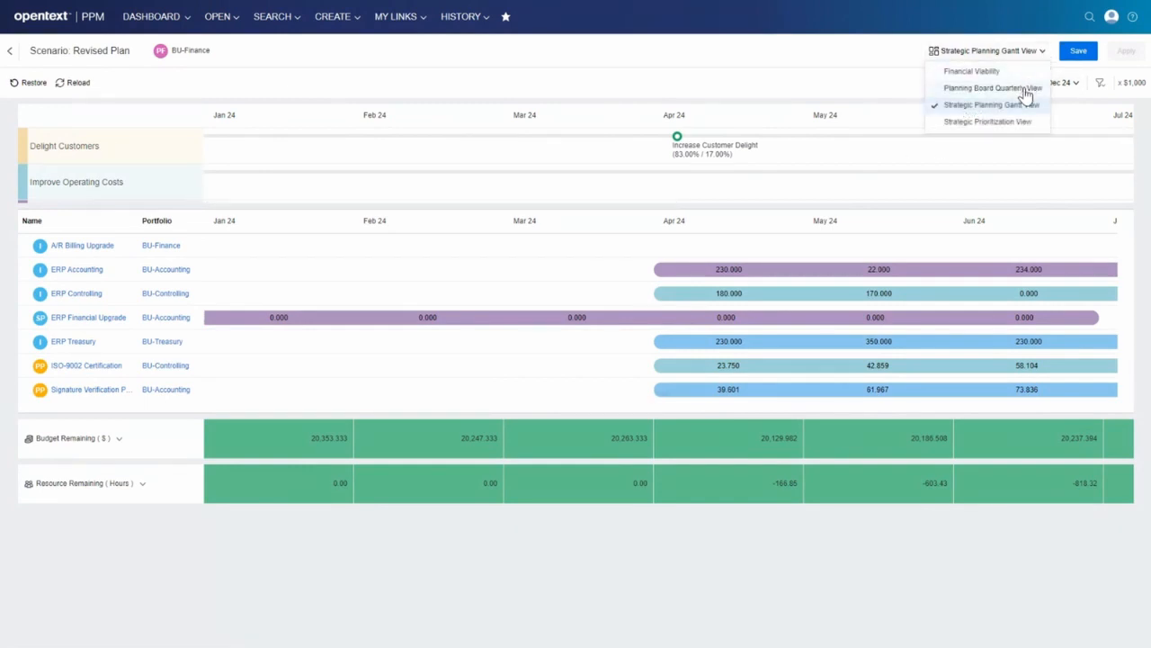
click(1026, 88)
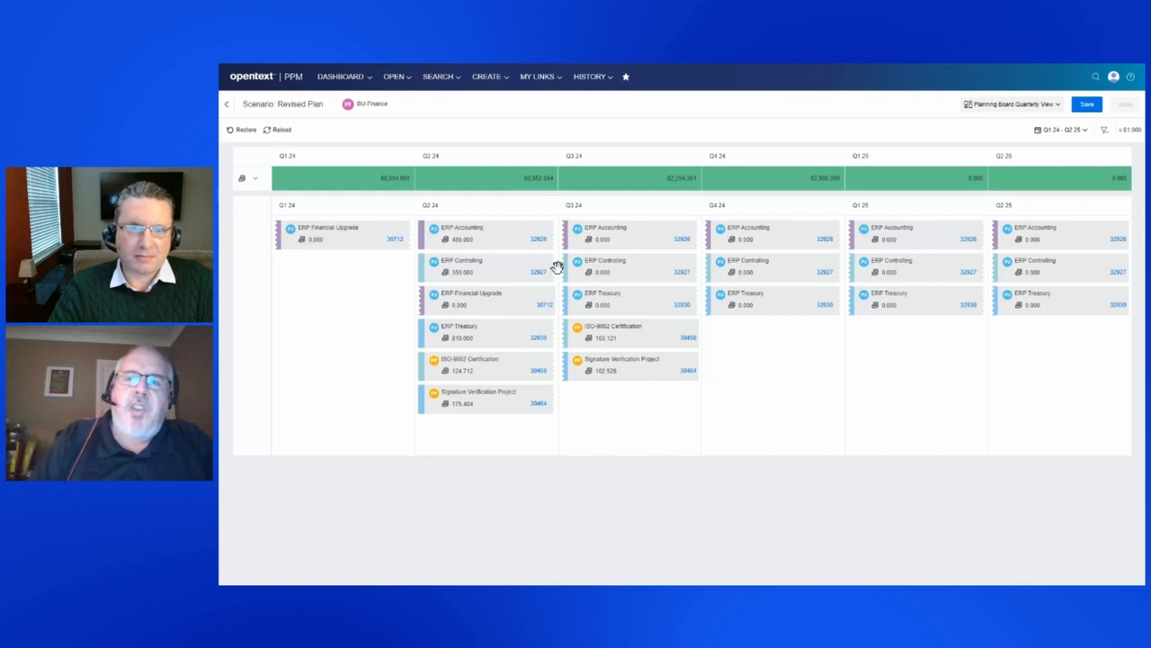
click(1012, 104)
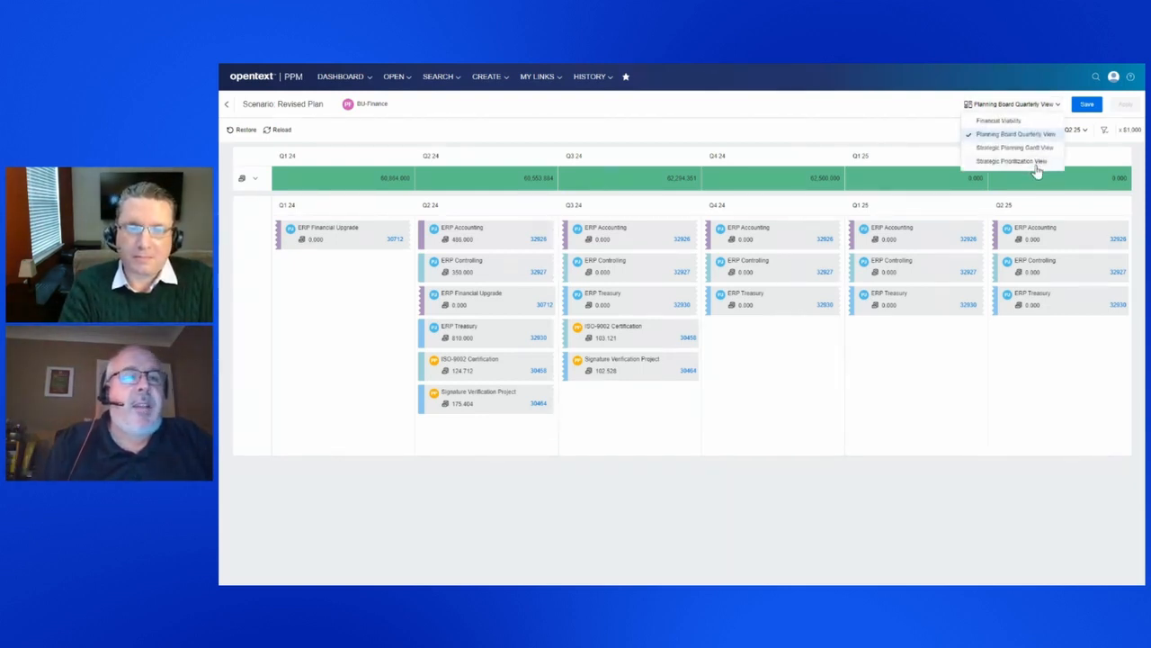
Leave the Revised Plan scenario and return to the scenario list without saving the changes.
click(228, 108)
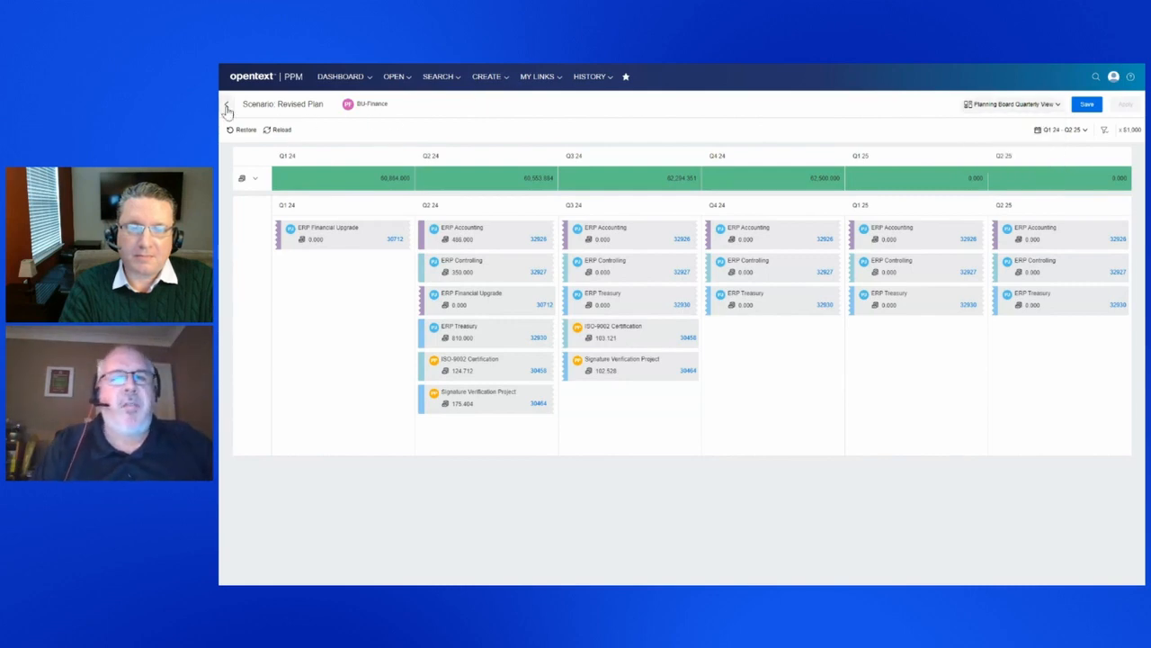
click(227, 107)
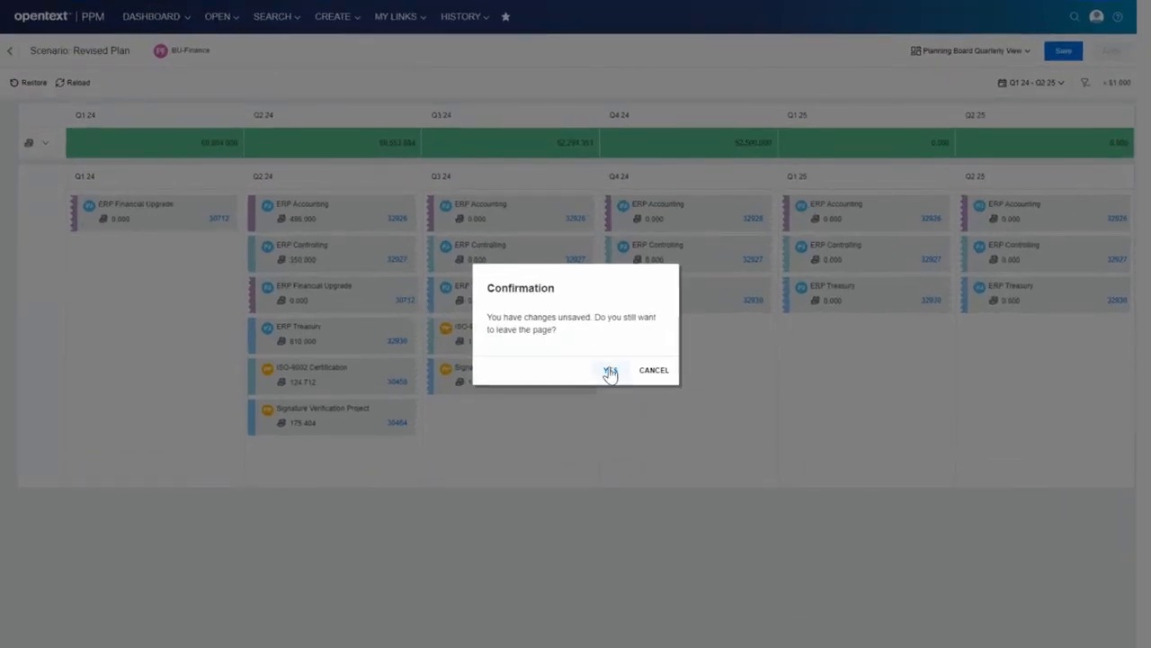
click(709, 363)
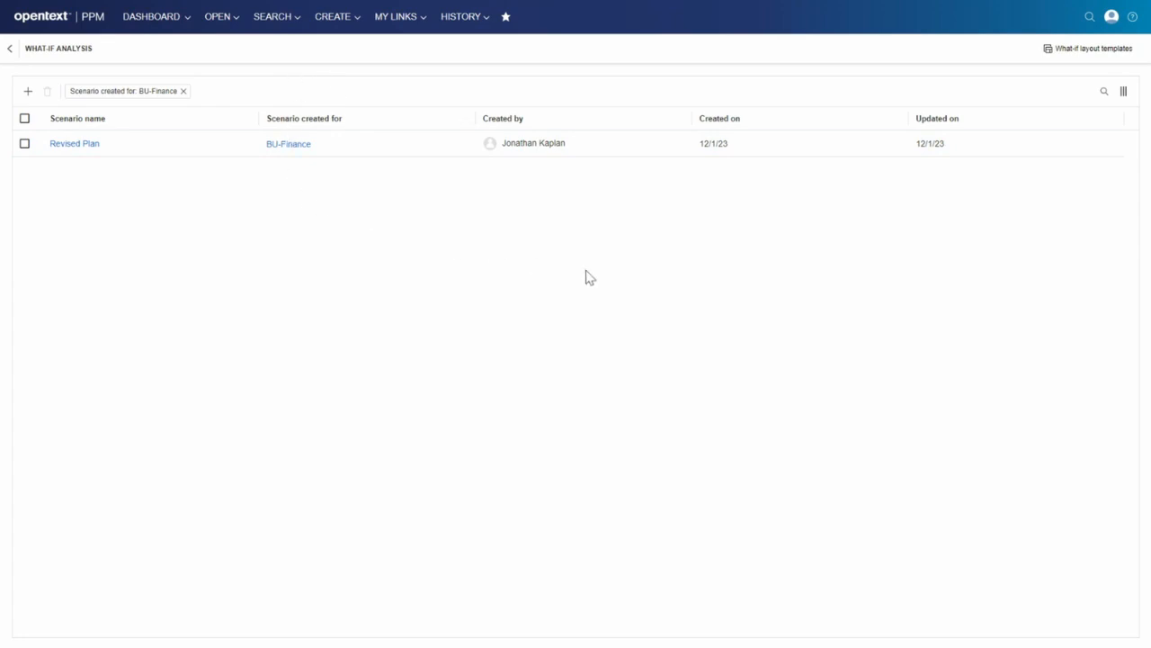
Open the Financial Viability what-if layout template and add a pie chart between the budget indicator and the ranking list.
click(1096, 58)
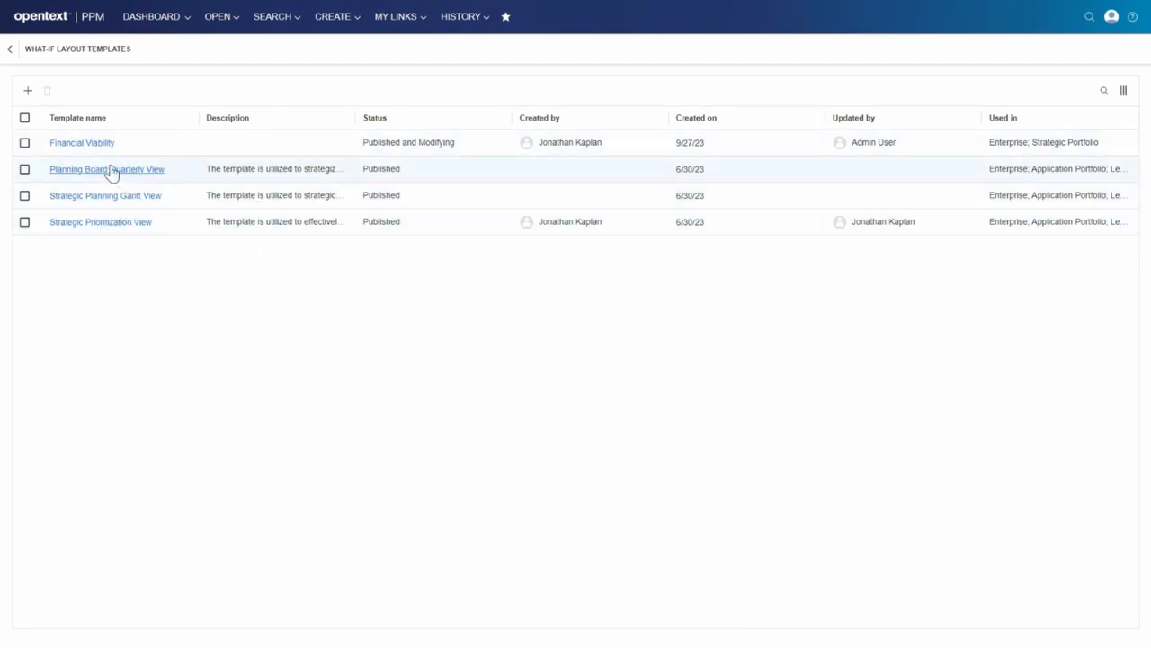
click(88, 150)
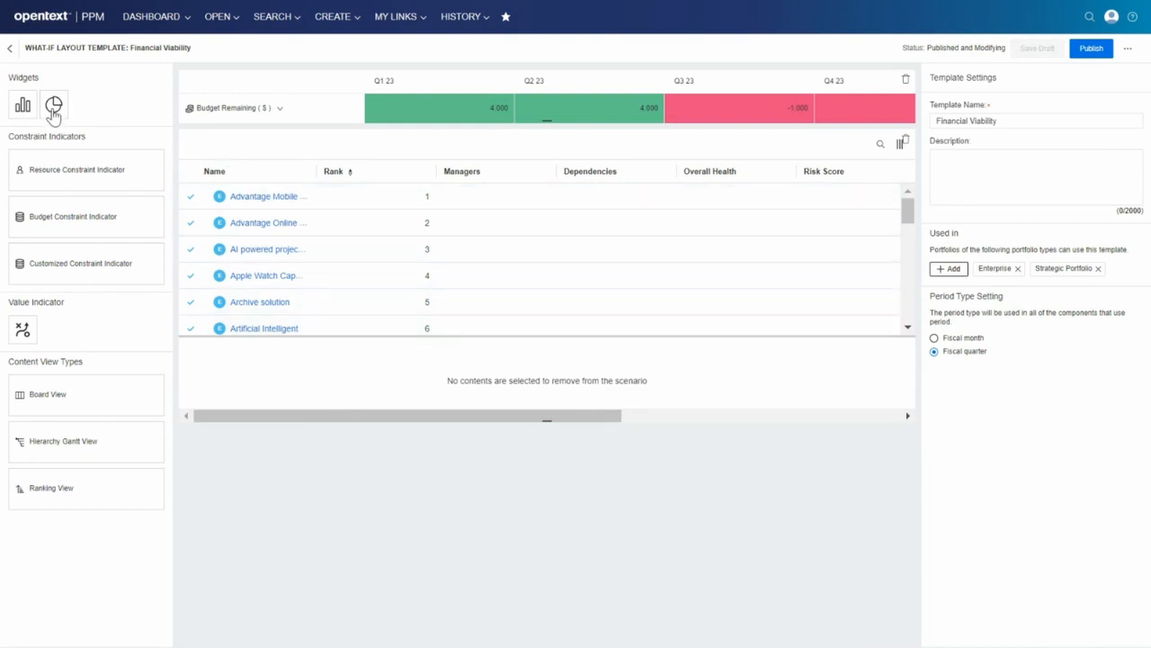
drag(51, 108, 185, 117)
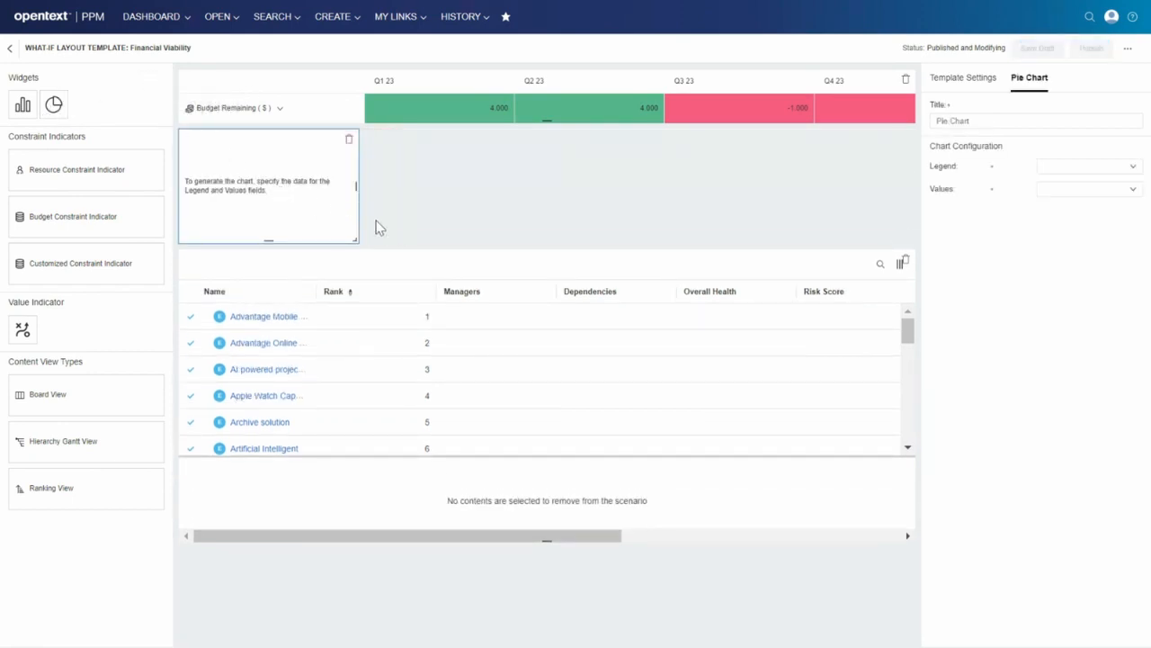
Configure the pie chart with Forecast Story Points as the legend and Actual Story Points as the values.
click(1031, 122)
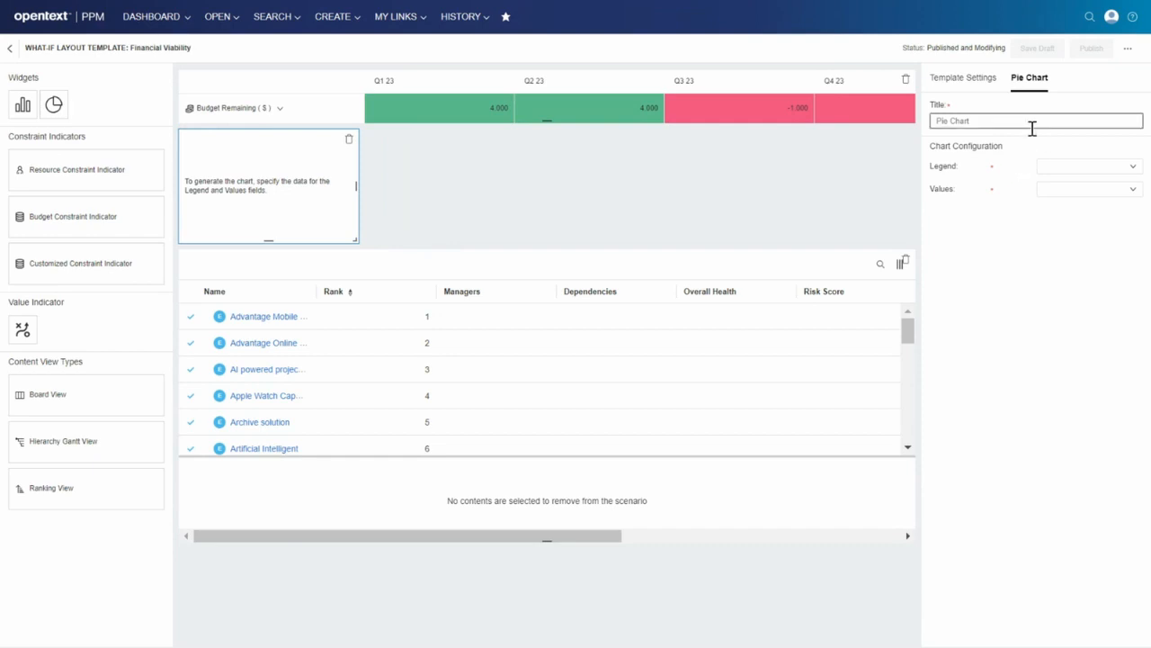
click(1070, 173)
drag(1136, 224, 1141, 302)
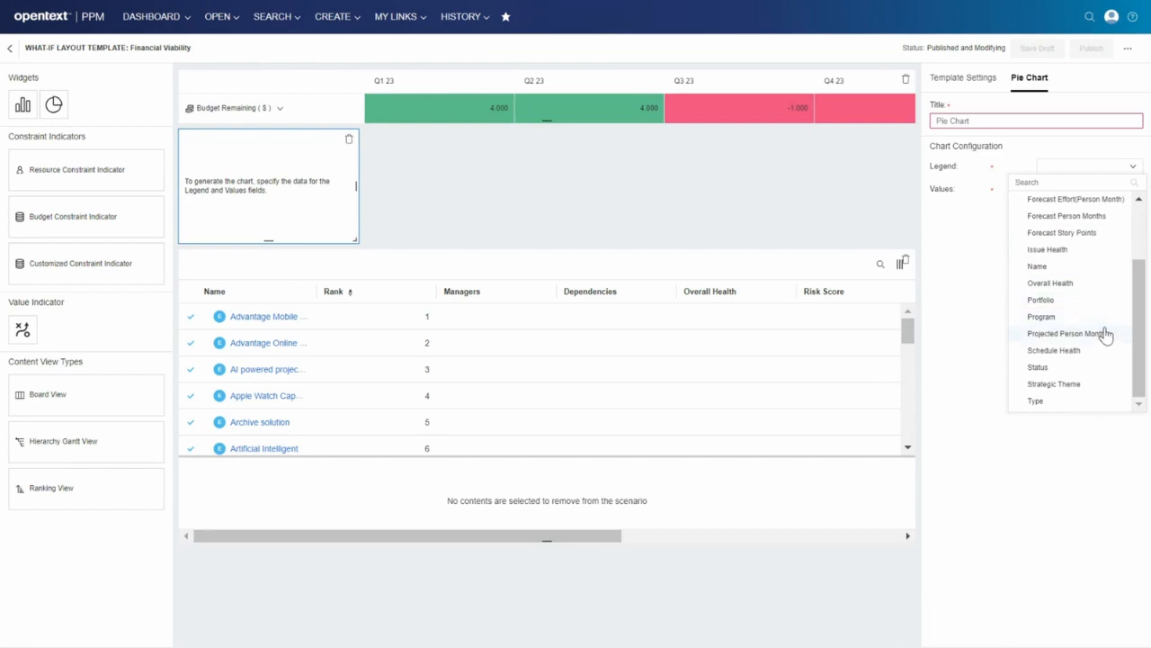
click(1083, 233)
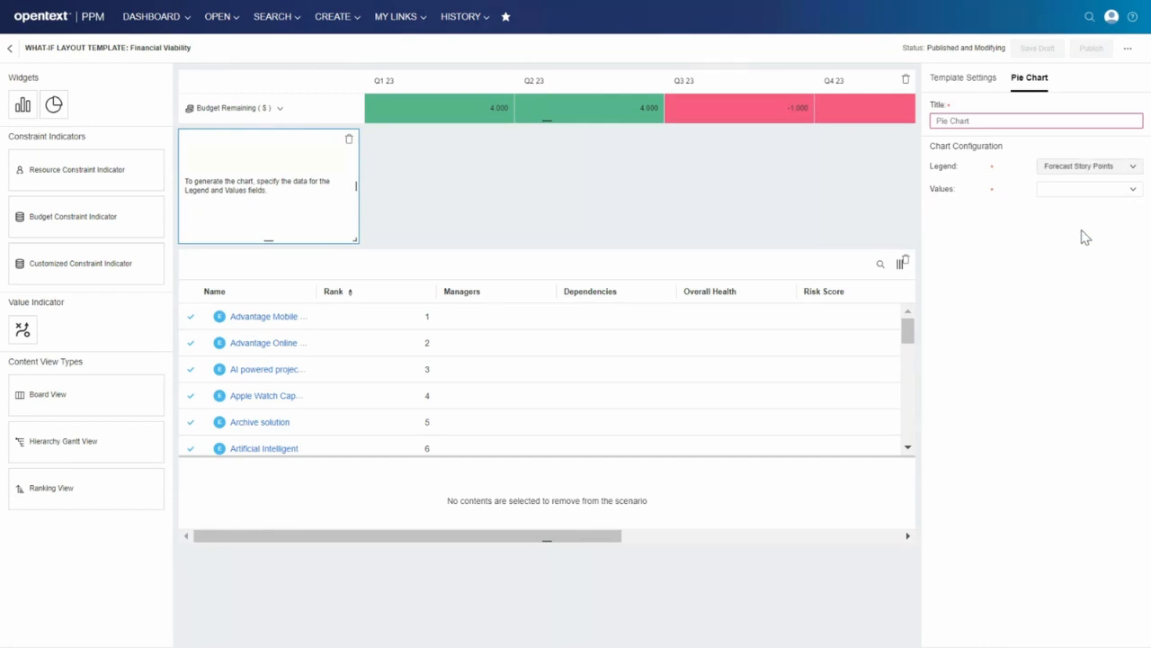
click(1099, 190)
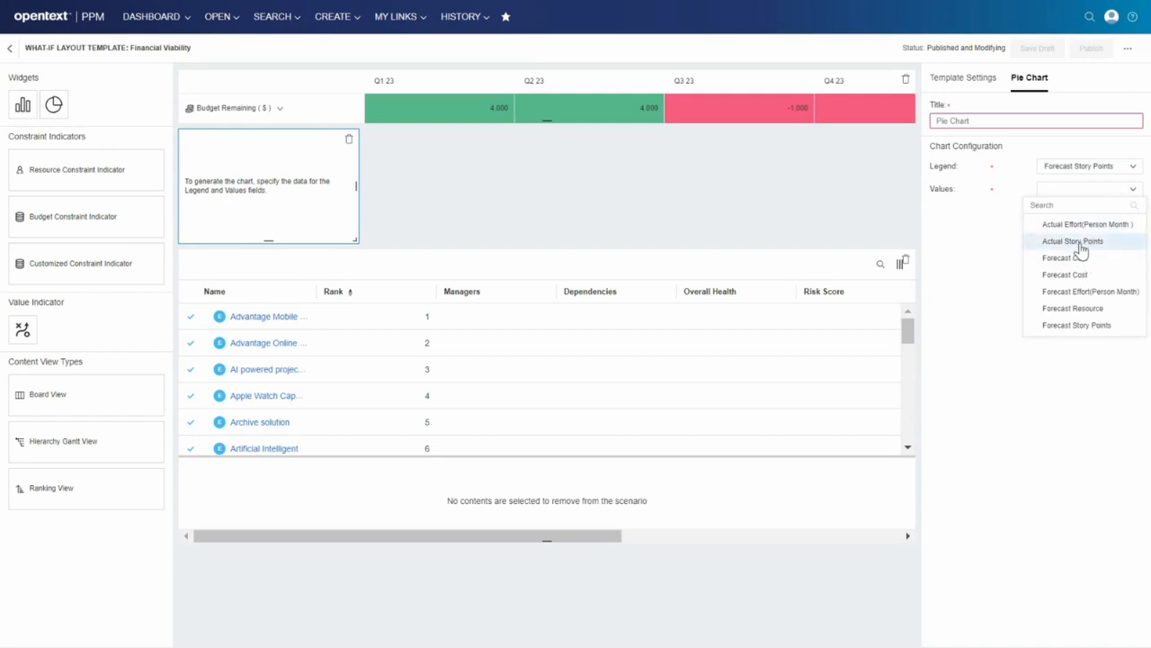
click(1075, 241)
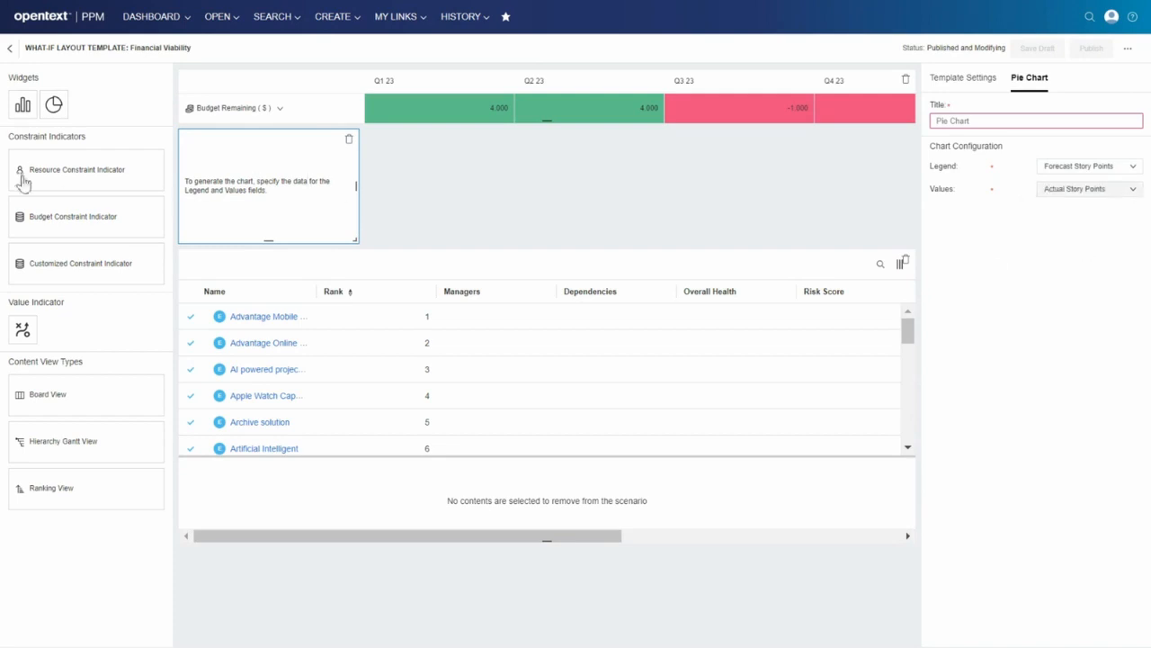
Add a trend chart beside the pie chart and set its values to Forecast Effort(Person Month).
drag(407, 191, 404, 185)
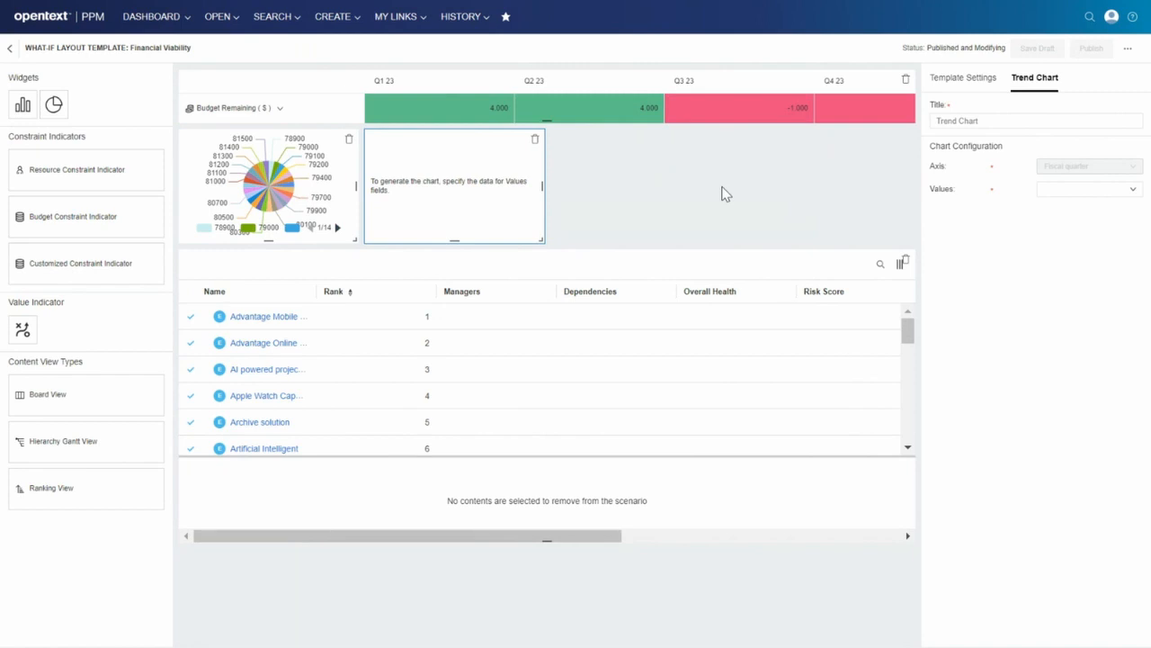
click(1079, 192)
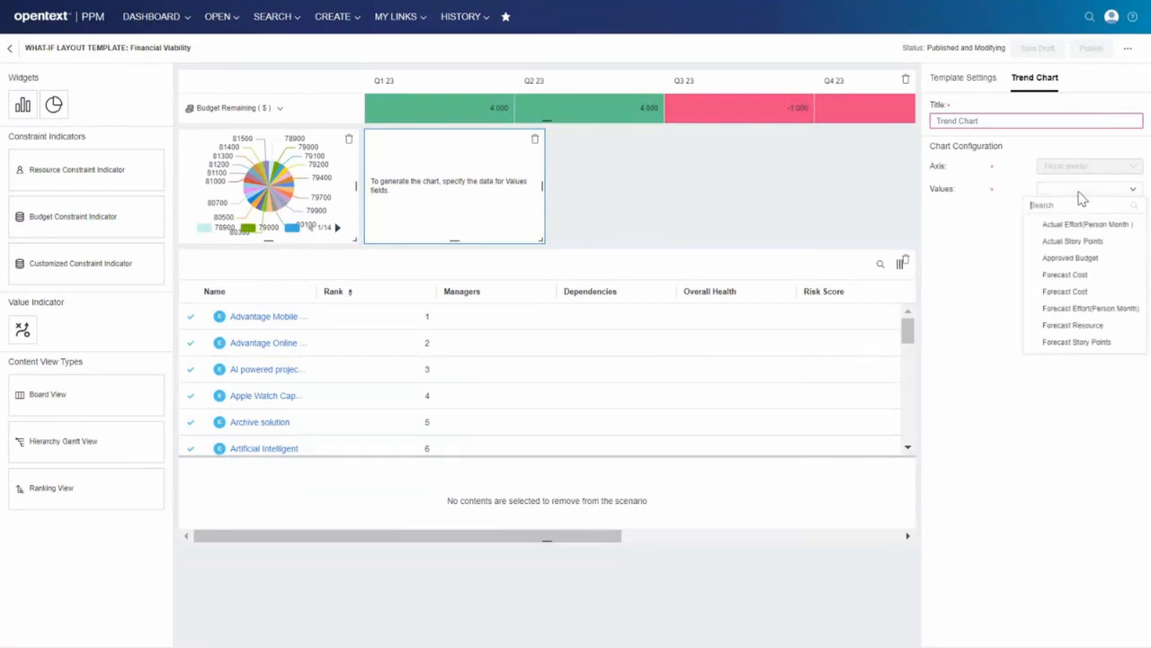
click(1094, 311)
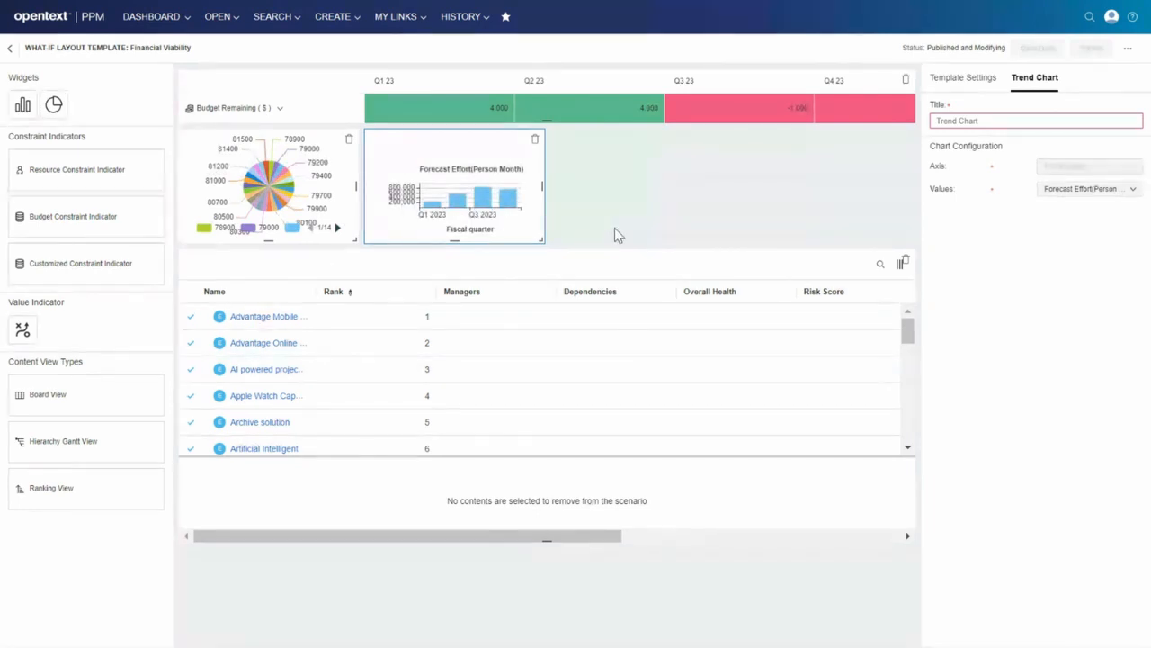
click(171, 265)
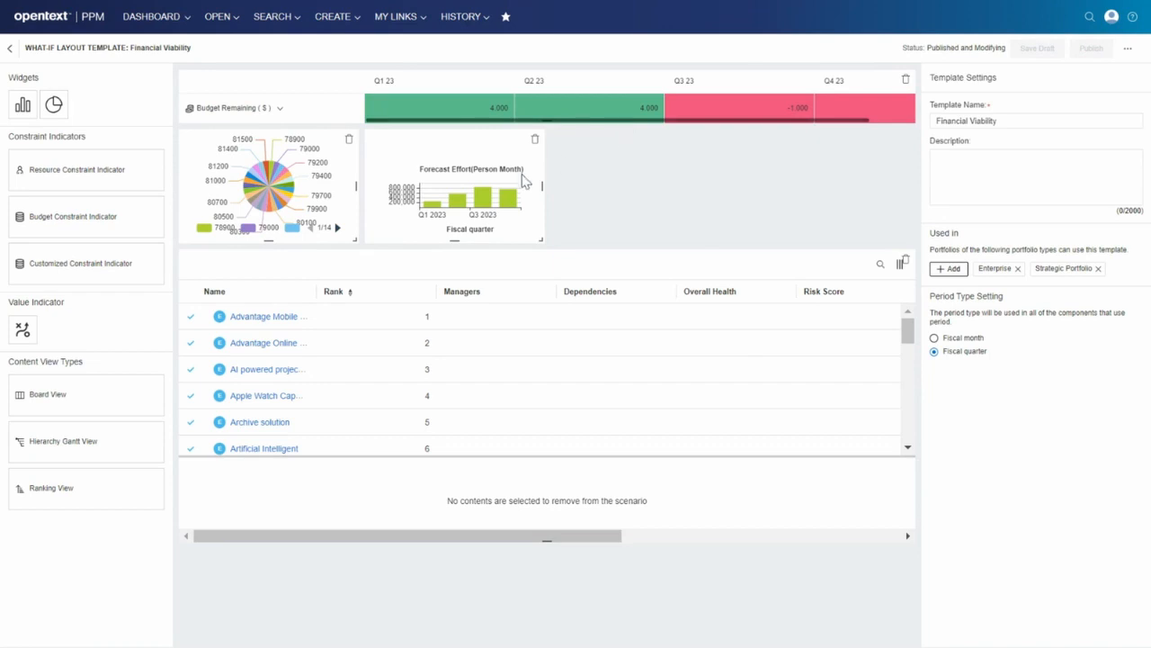
Insert a resource constraint indicator between the charts and the ranking list, and enlarge the trend and pie charts to fill the row.
mouse_move(216, 215)
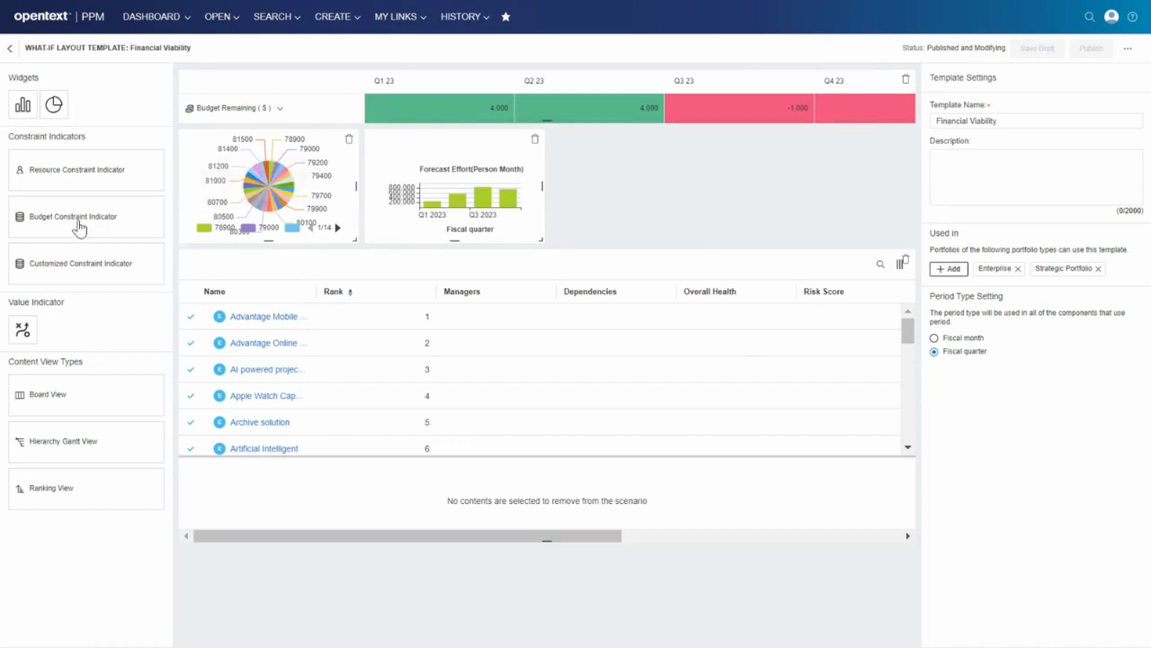
drag(80, 175, 341, 269)
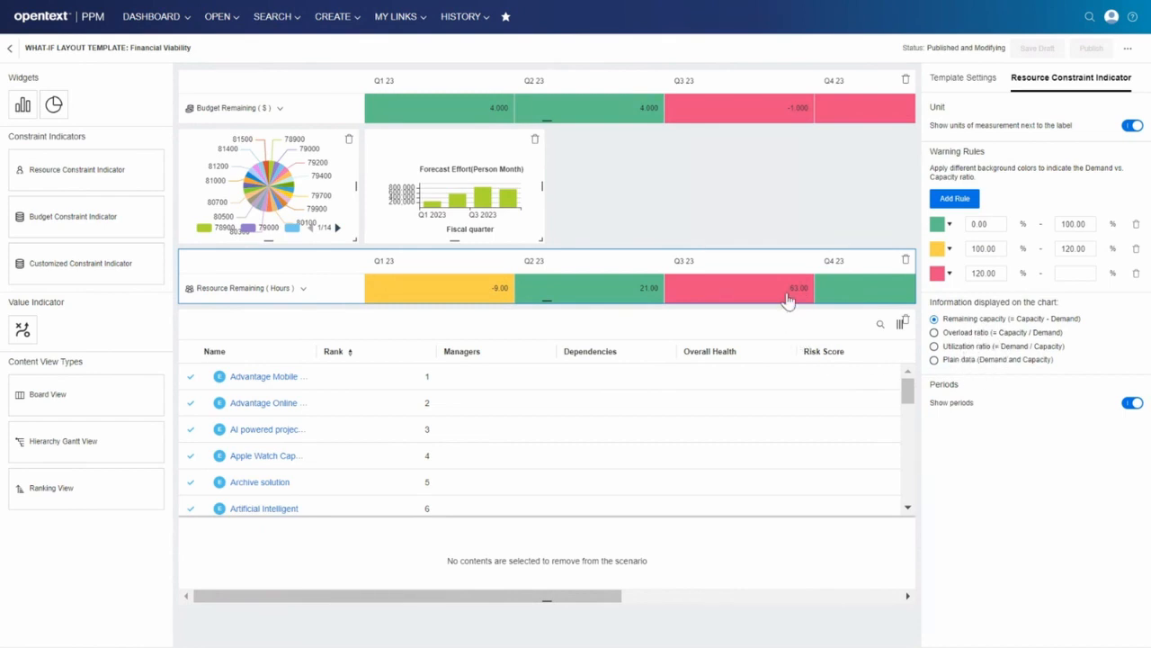
mouse_move(797, 290)
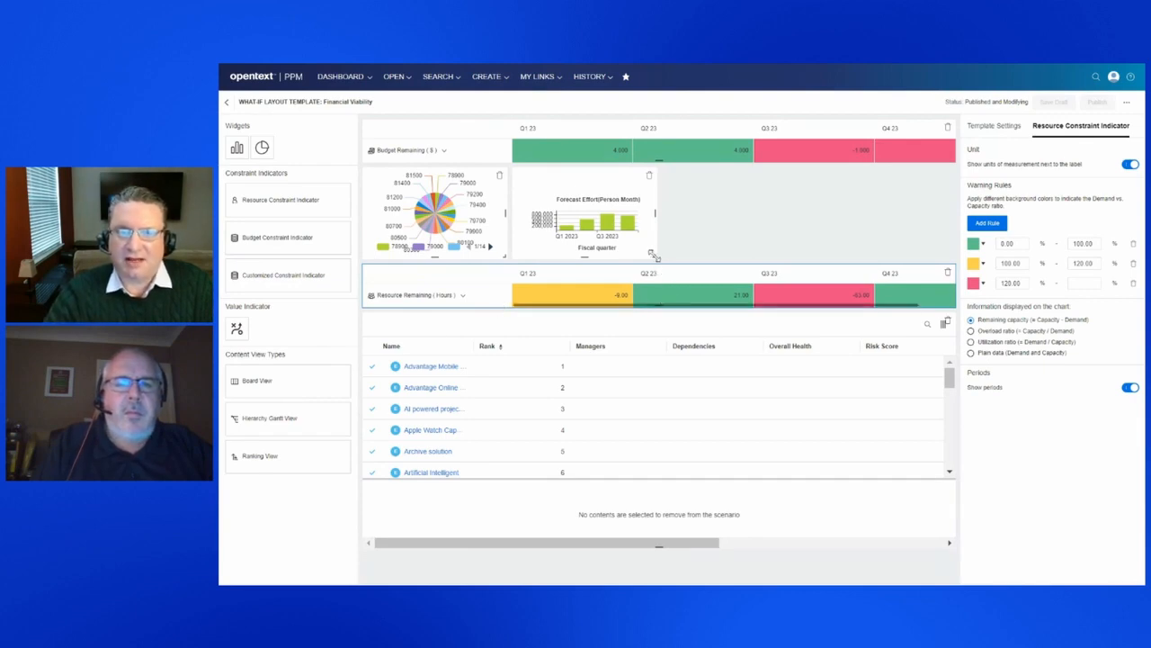
drag(653, 255, 948, 300)
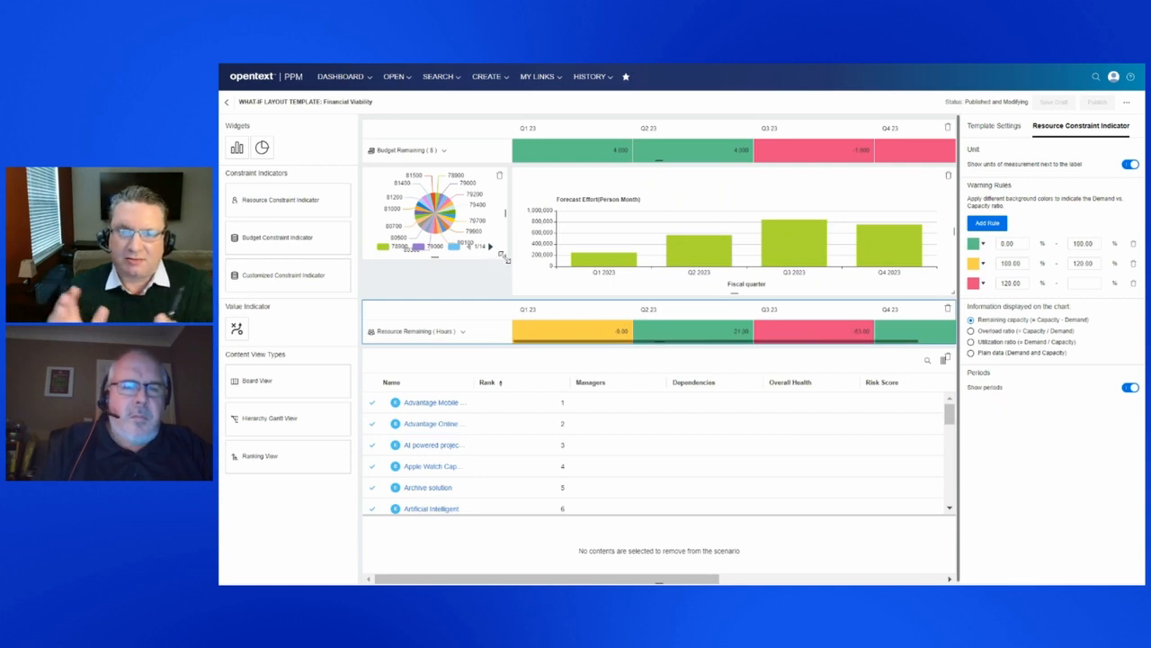
drag(504, 259, 506, 292)
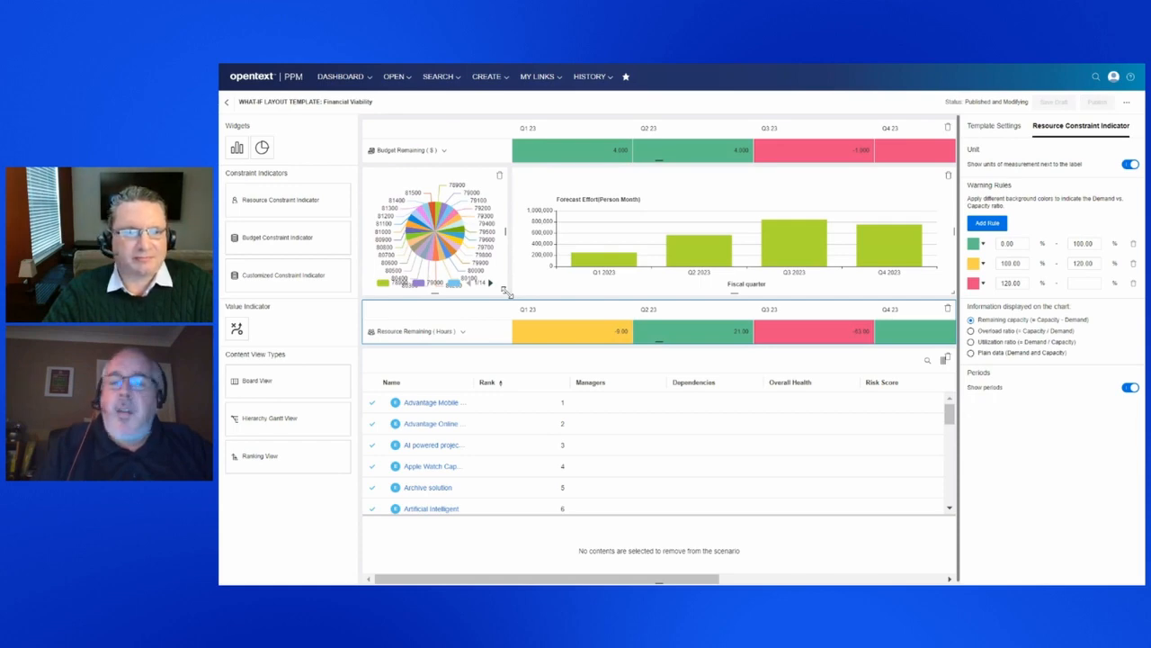
Reconfigure the pie chart with Actual Person Months as the legend and Forecast Cost as the values.
click(415, 179)
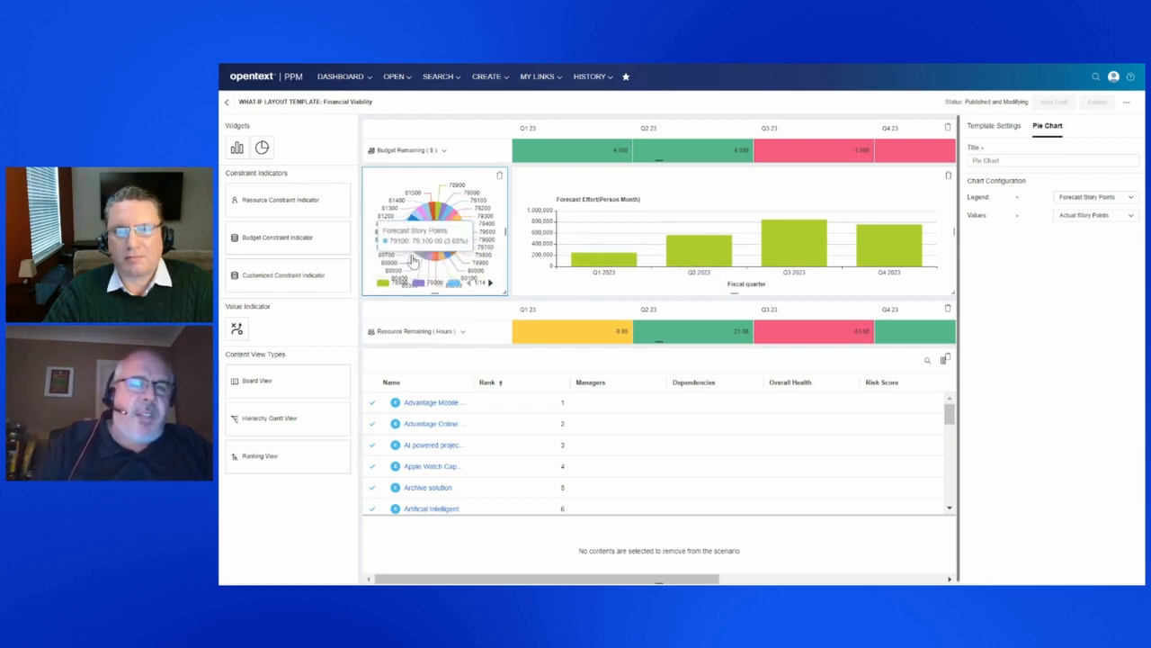
click(1128, 198)
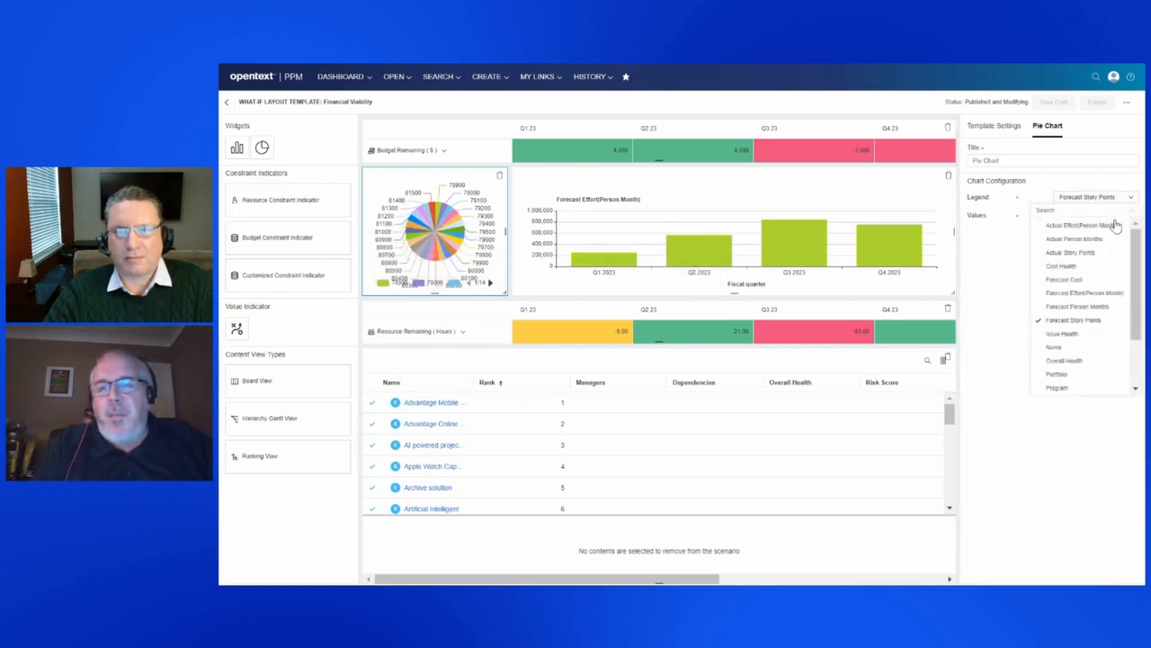
click(1075, 239)
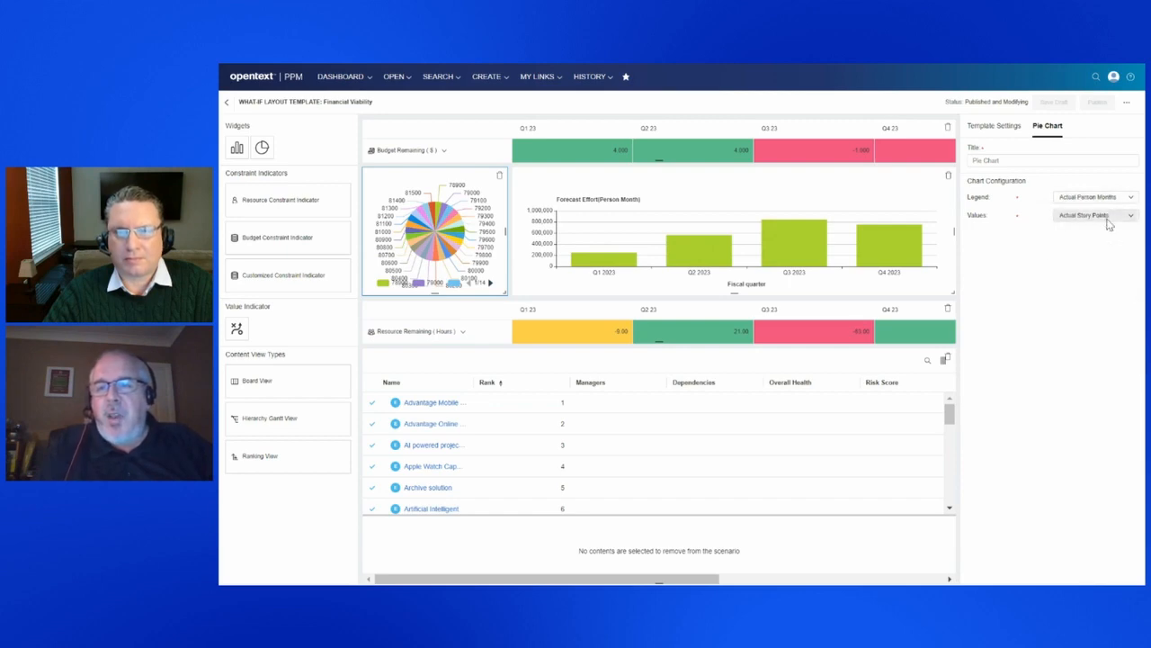
click(1109, 216)
click(1093, 270)
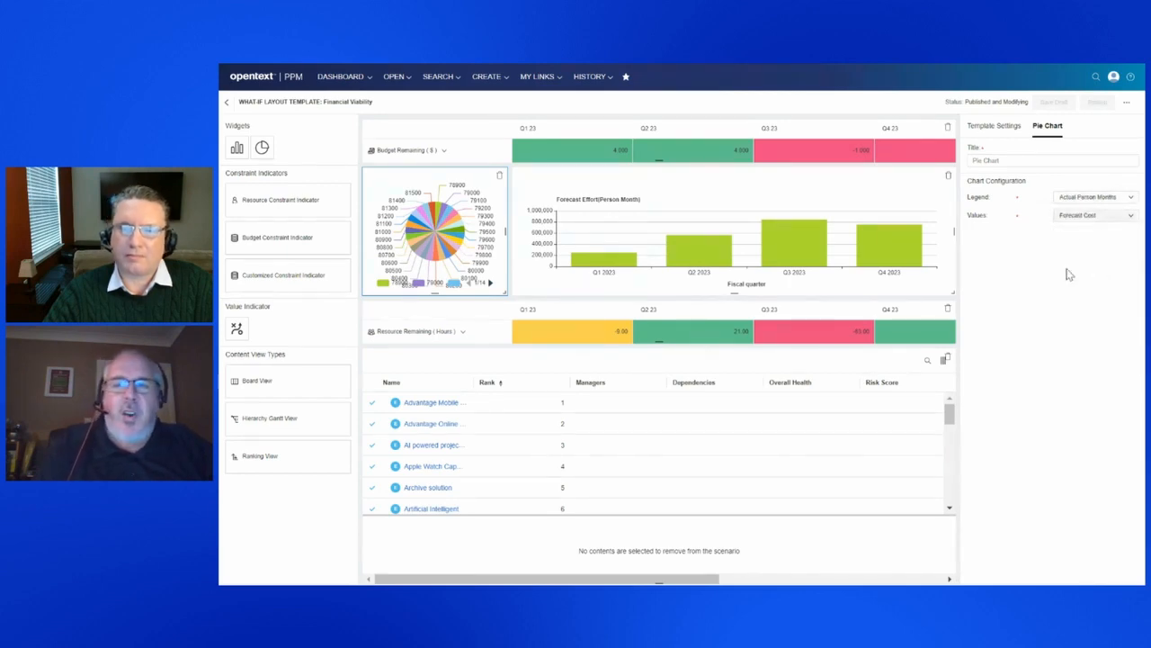
Change the pie chart's legend to Cost Health.
click(1101, 199)
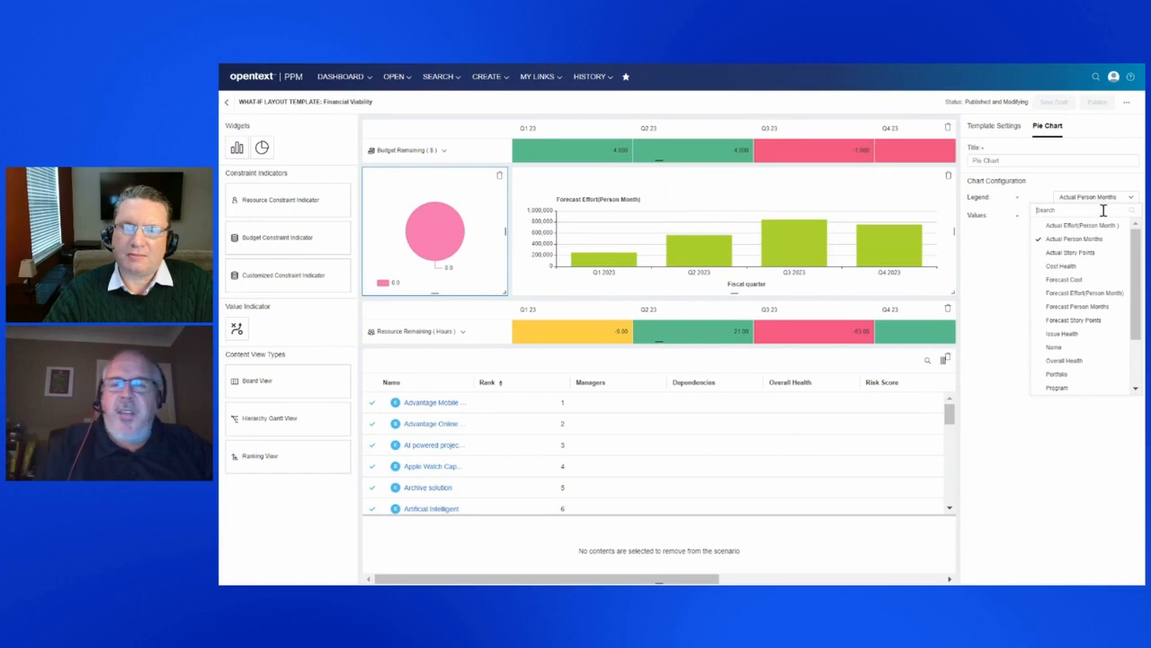
click(1091, 265)
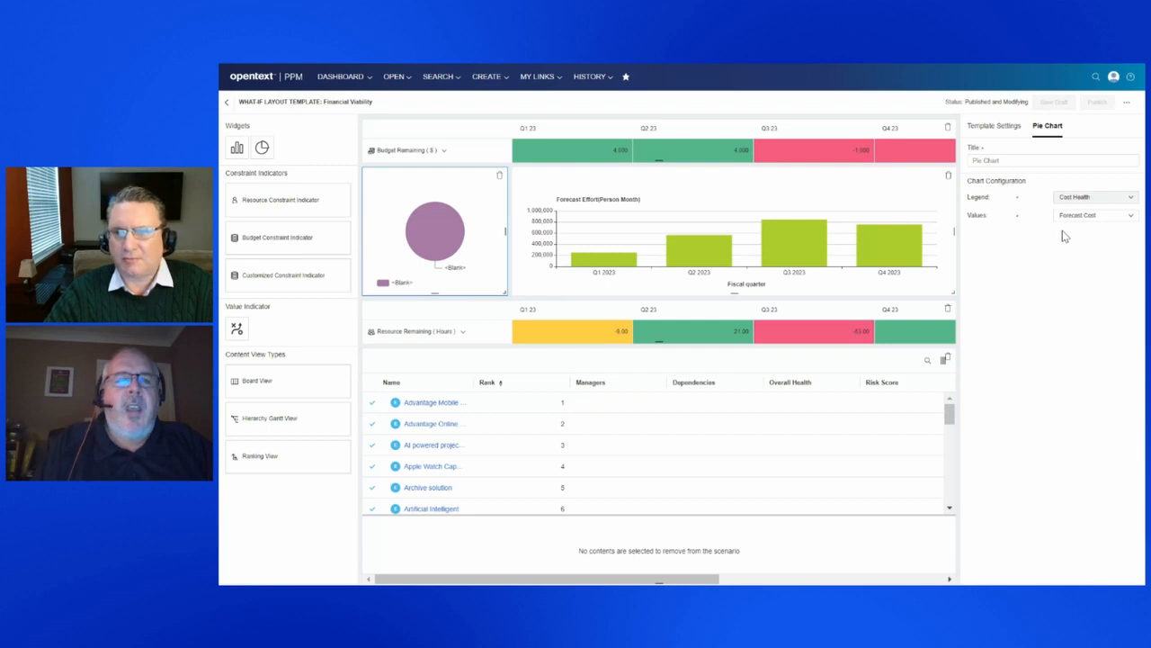
click(1126, 164)
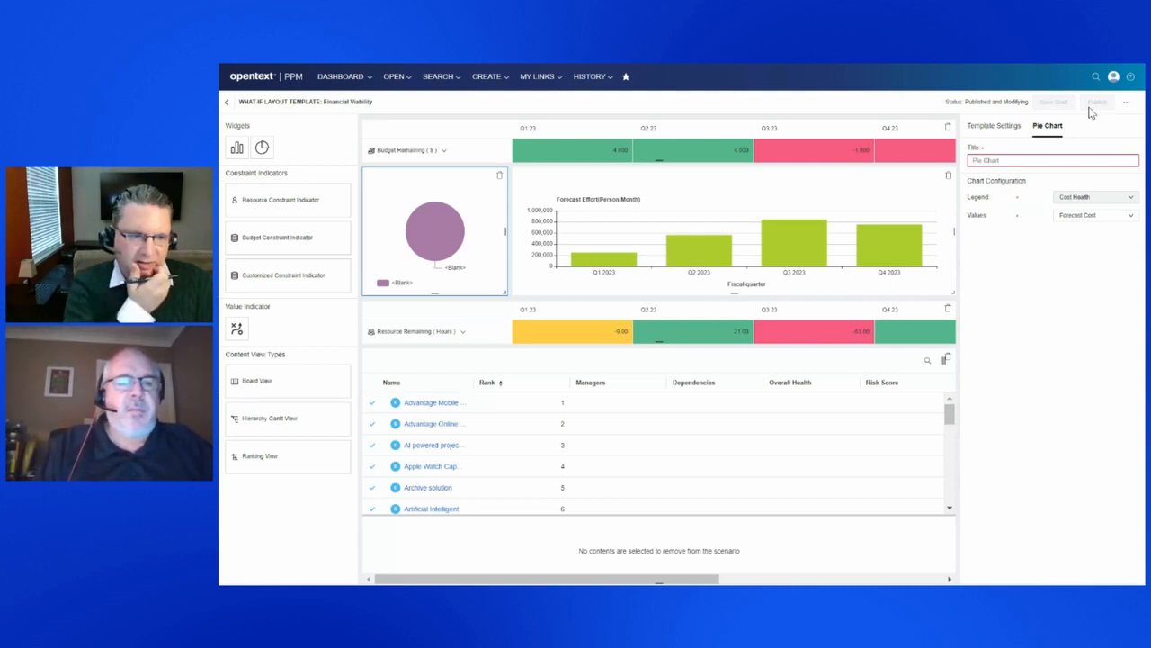
Show the project dependencies on the Strategic Planning Gantt of the Baseline Plan 2023 scenario.
mouse_move(619, 260)
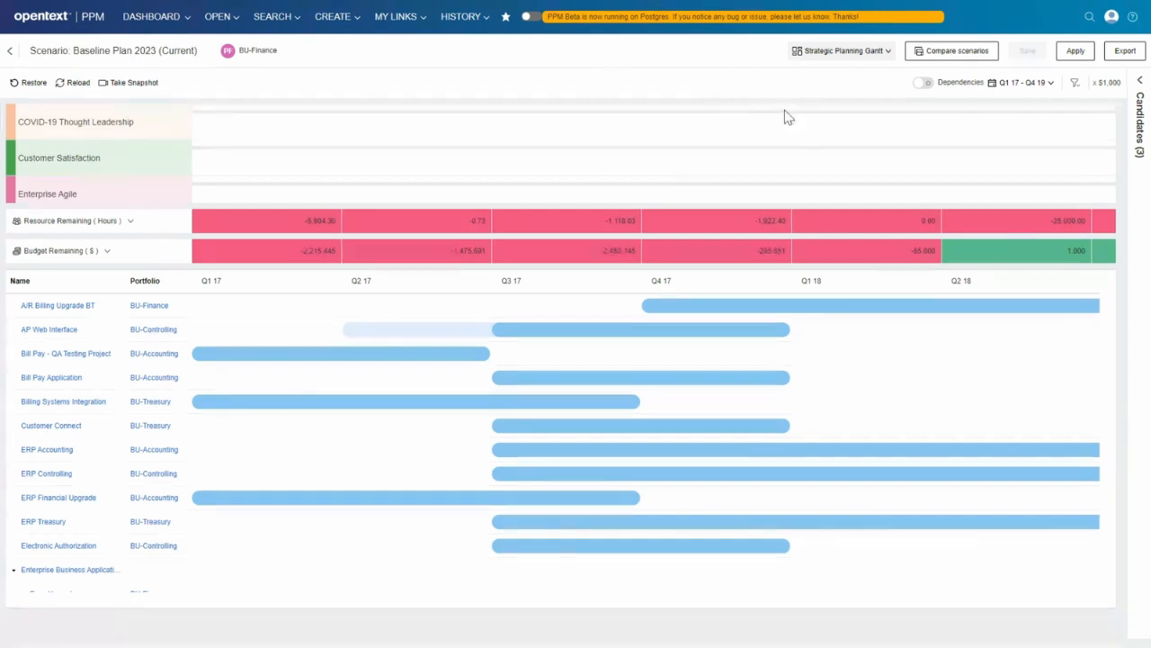
click(926, 83)
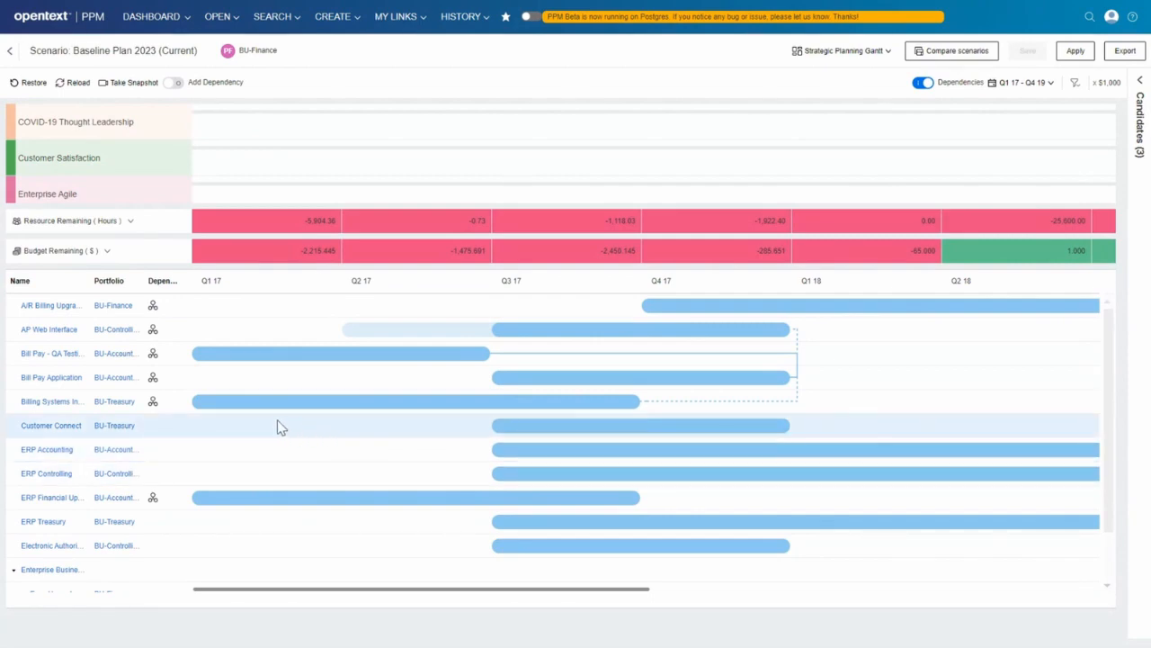
mouse_move(588, 436)
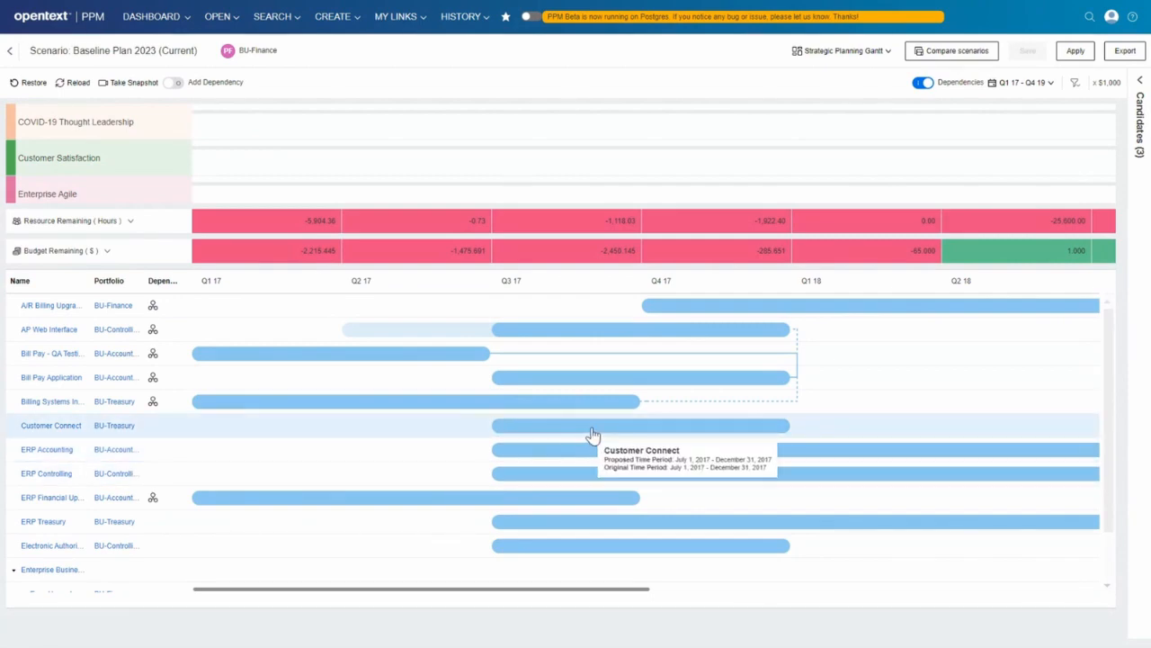
Enable adding dependencies in the Gantt, then link Customer Connect to ERP Accounting and Bill Pay - QA Testing Project to ERP Financial Upgrade.
click(174, 84)
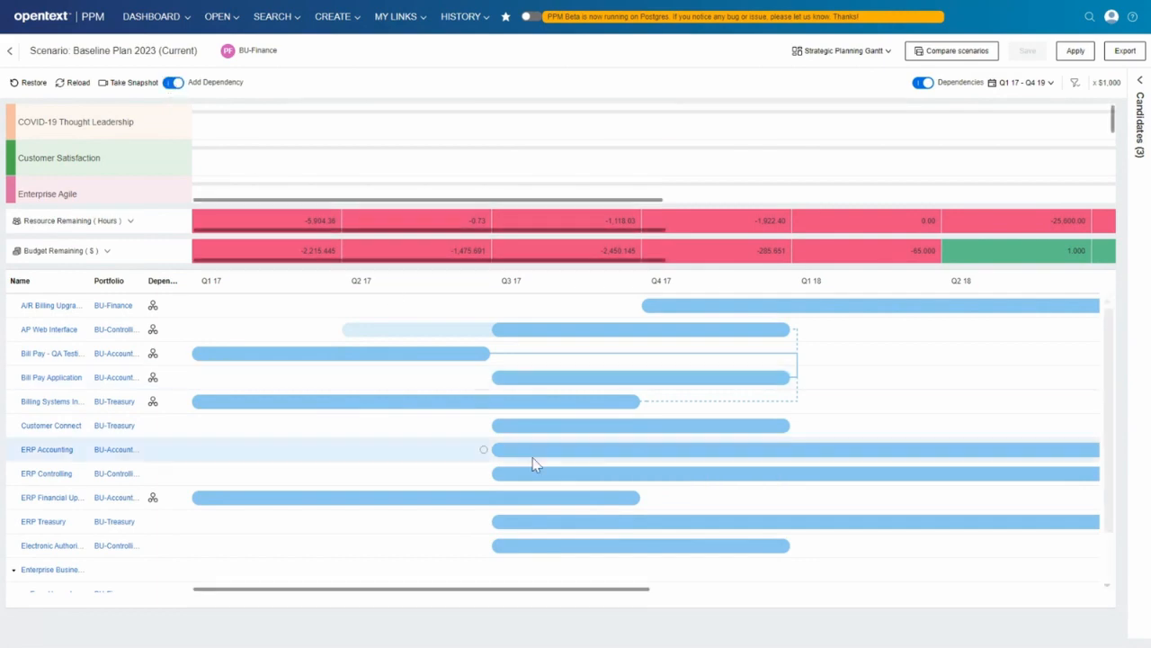
mouse_move(574, 432)
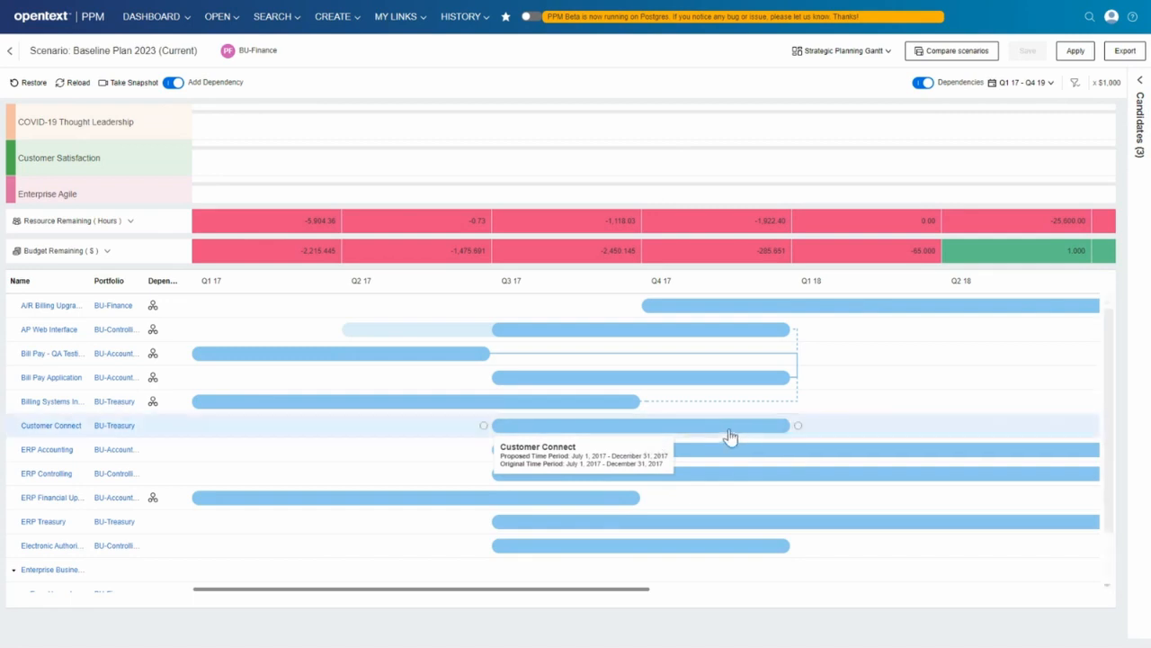
mouse_move(797, 431)
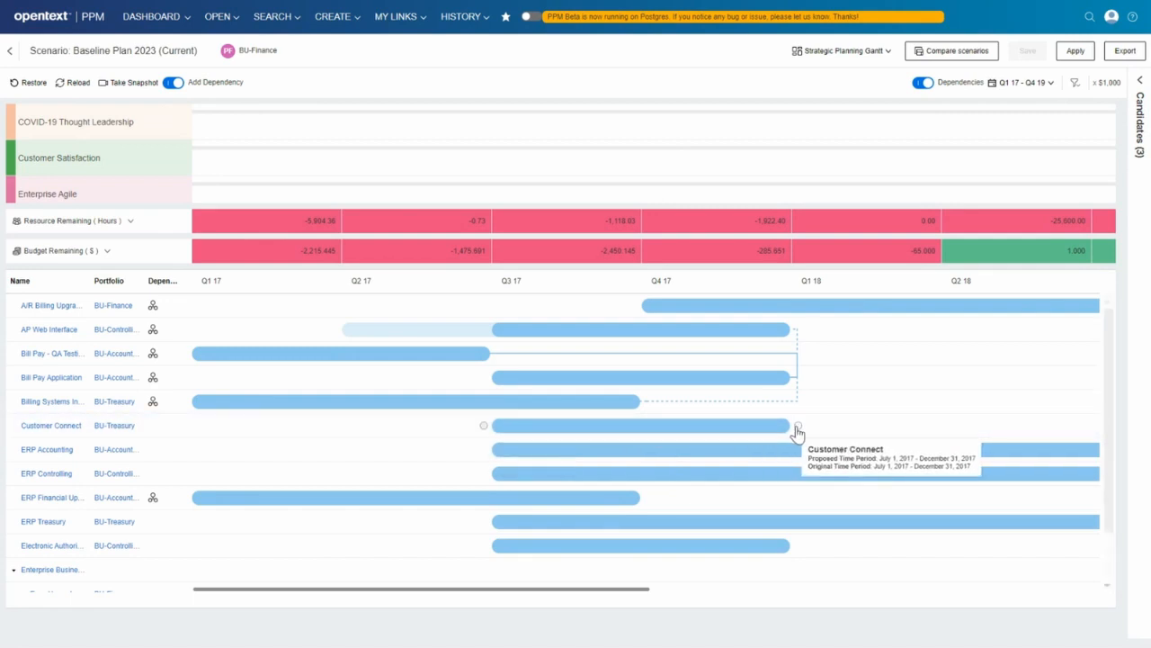
drag(797, 430, 487, 456)
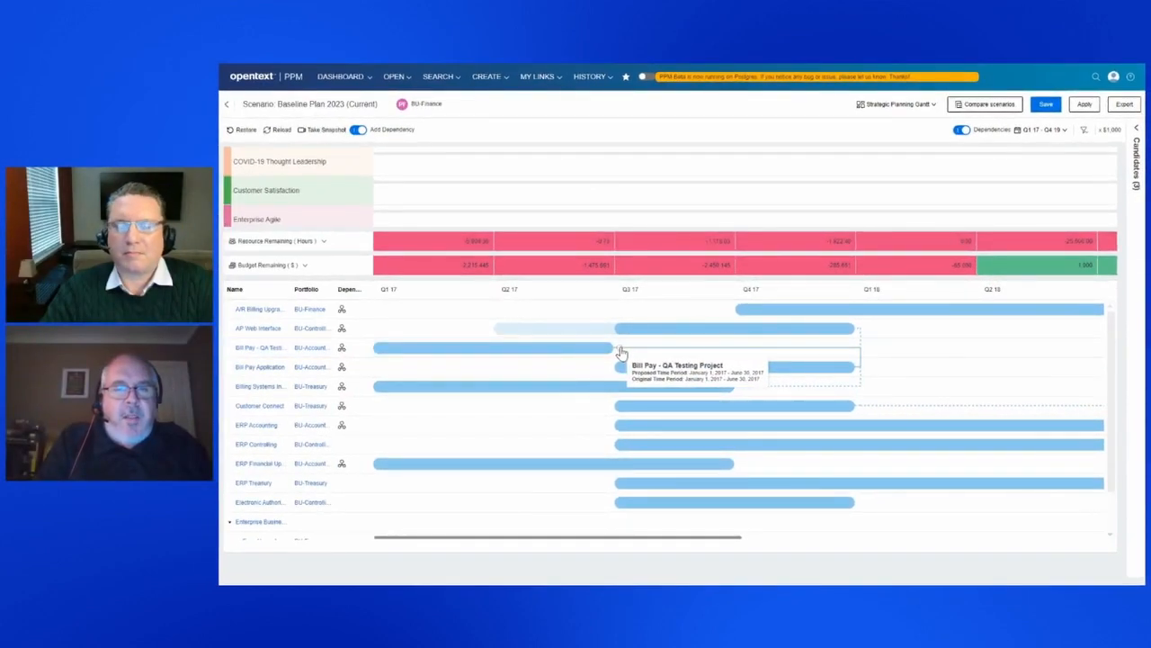
drag(618, 351, 742, 470)
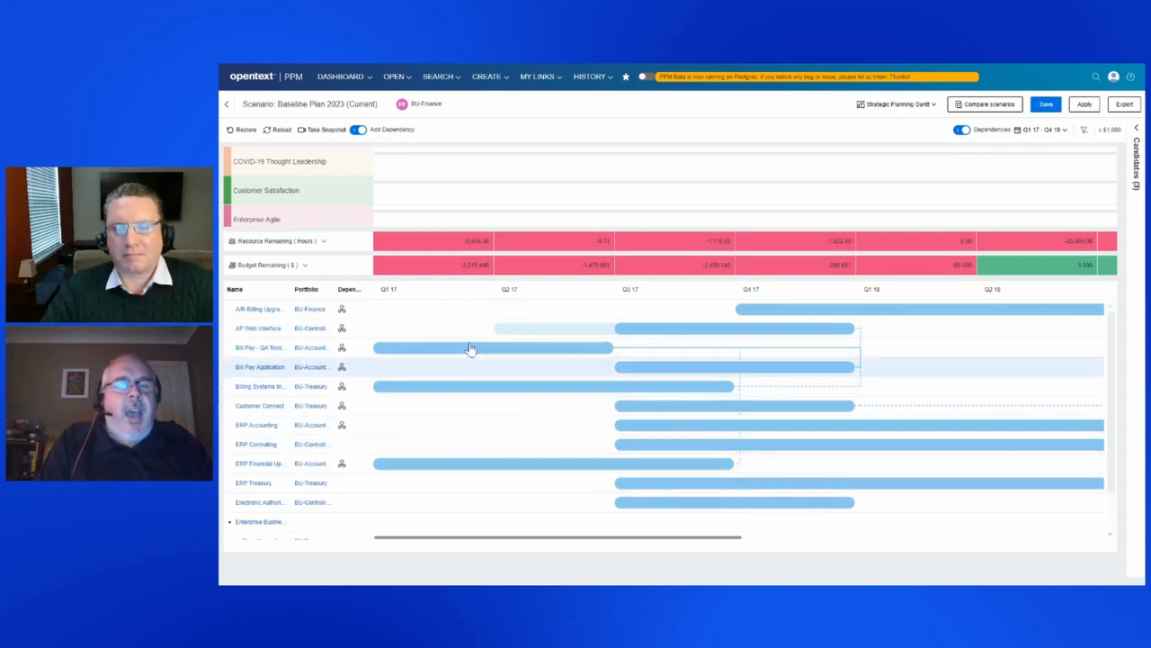
View the dependency diagram of Billing Systems Integration and close it.
mouse_move(651, 474)
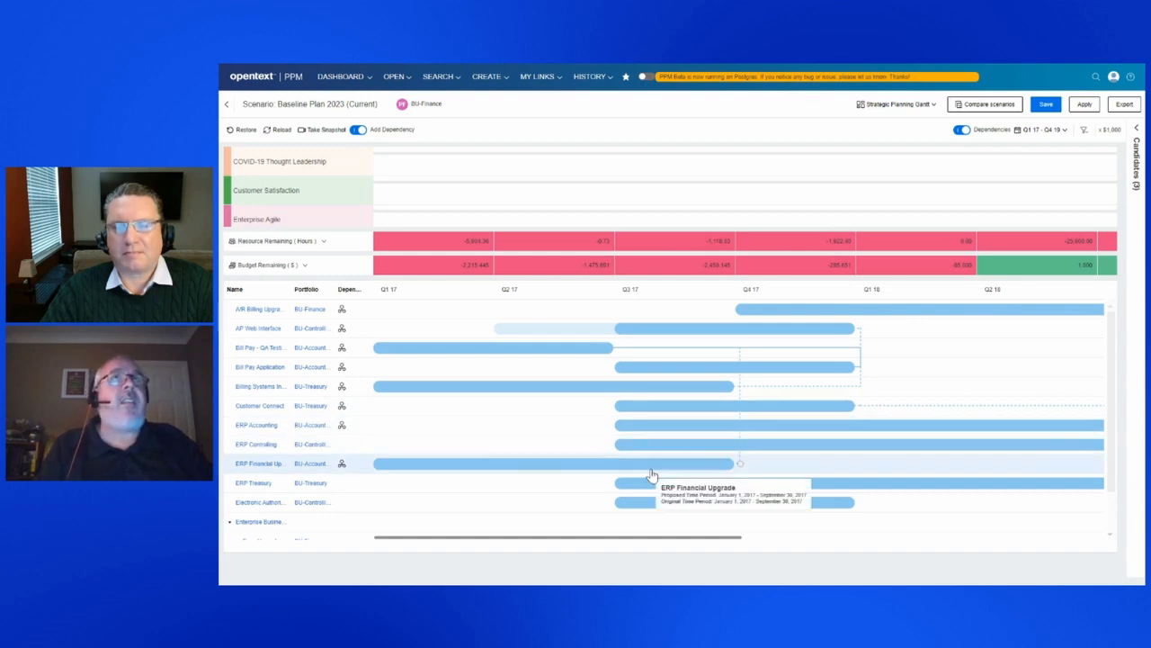
click(341, 389)
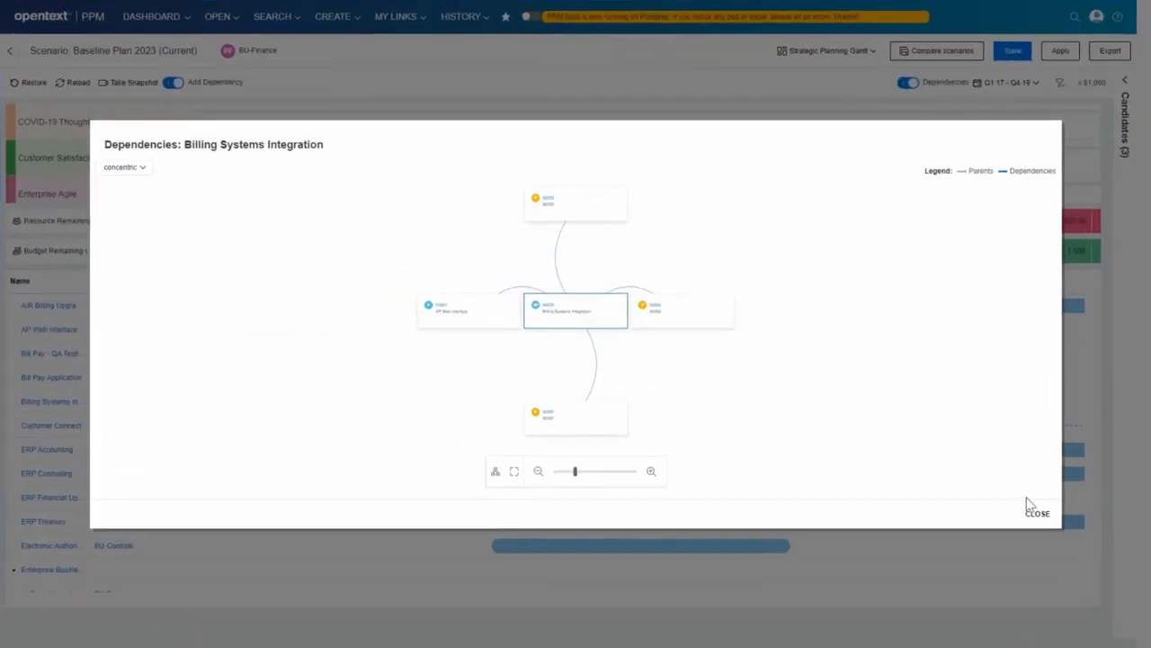
click(1035, 516)
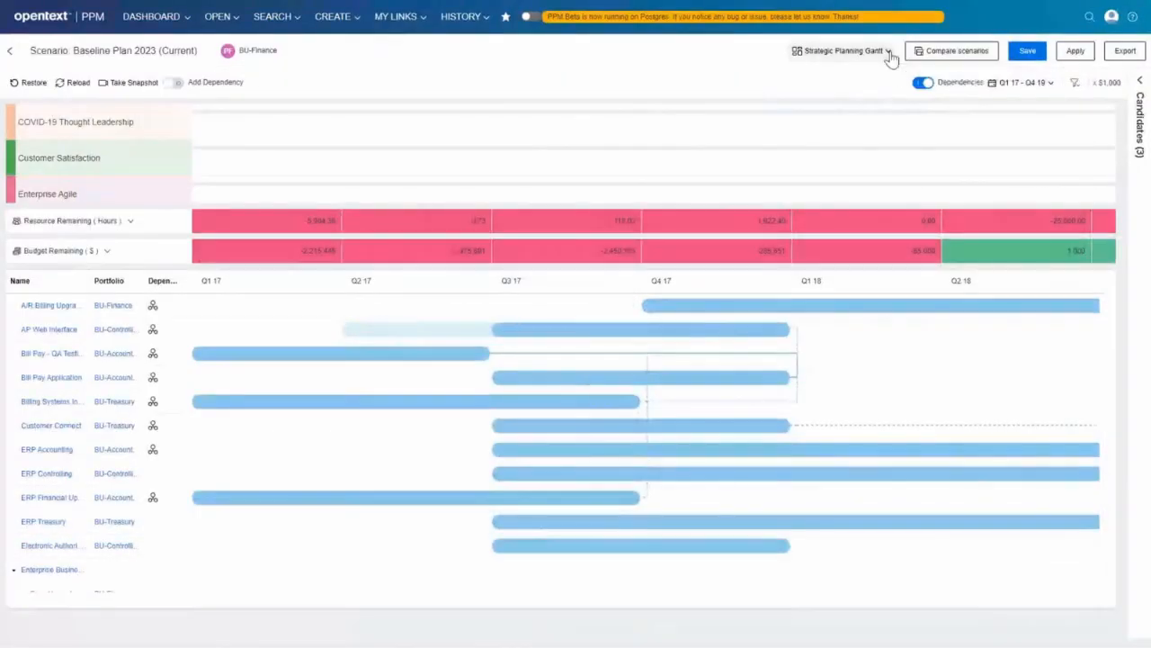
Switch the scenario layout to Planning Board Quarterly View and enable adding dependencies there.
click(873, 53)
click(872, 88)
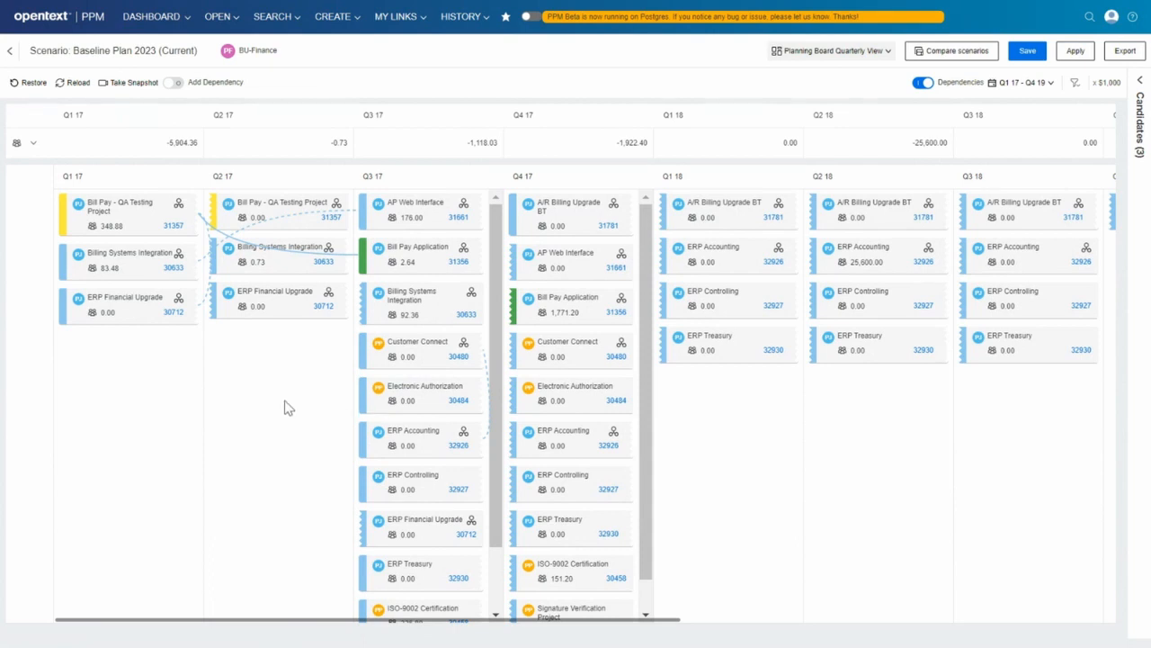
click(176, 82)
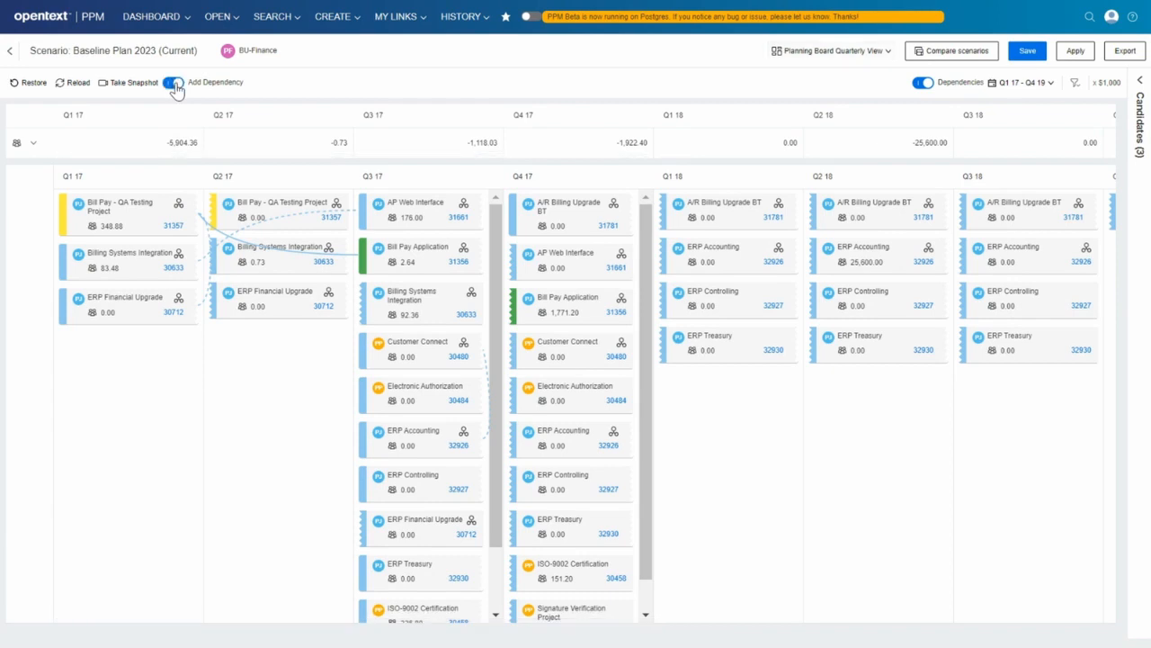
Add dependencies from ERP Financial Upgrade to Electronic Authorization and ERP Controlling, and from Bill Pay Application to ERP Treasury.
click(281, 309)
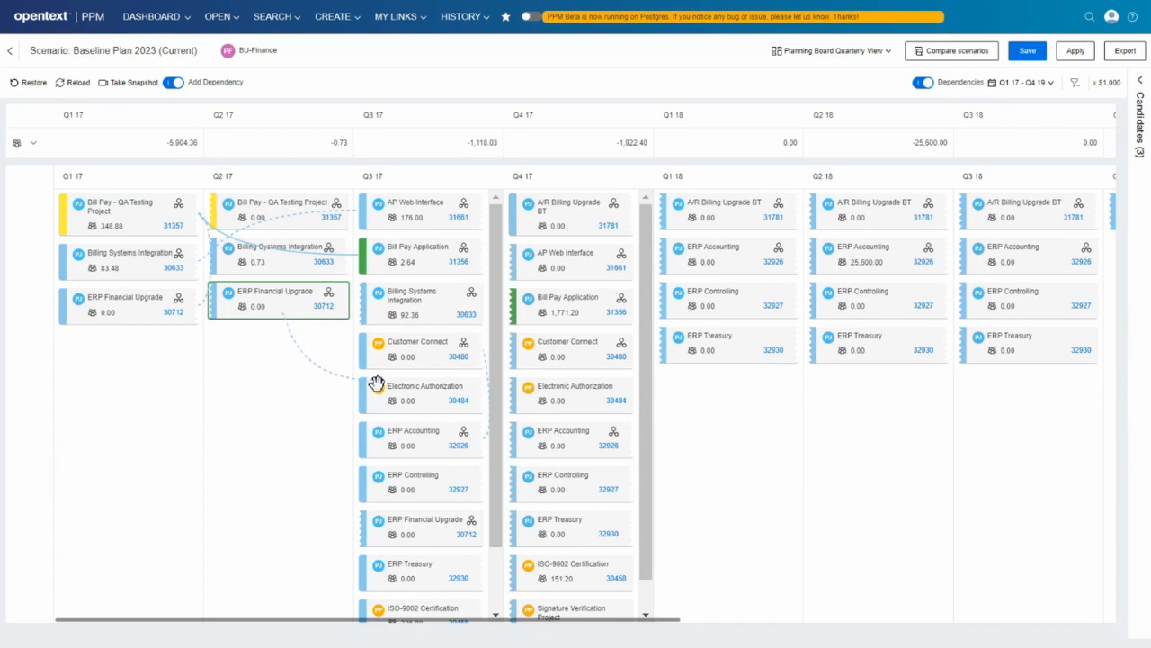
click(427, 401)
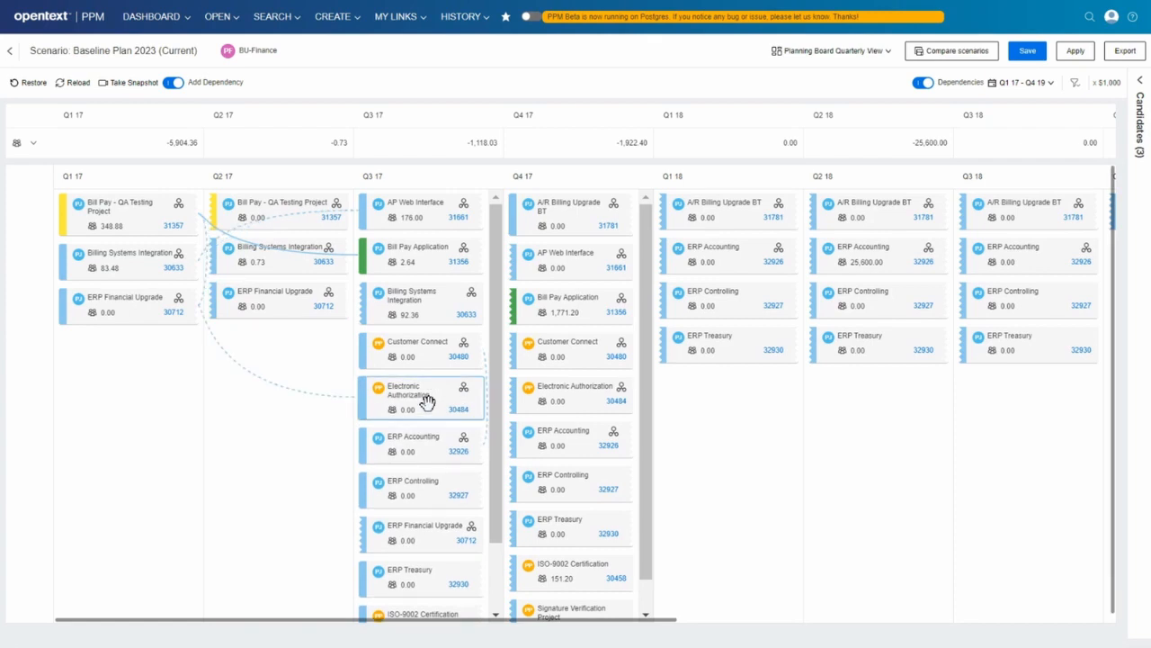
click(568, 306)
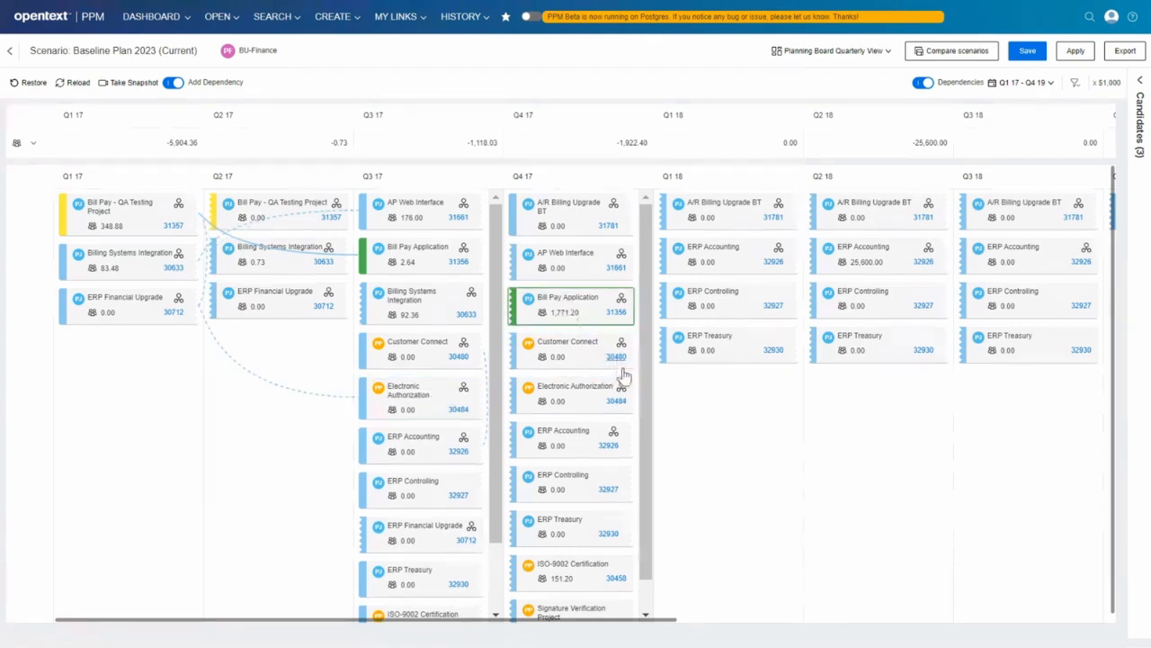
click(736, 339)
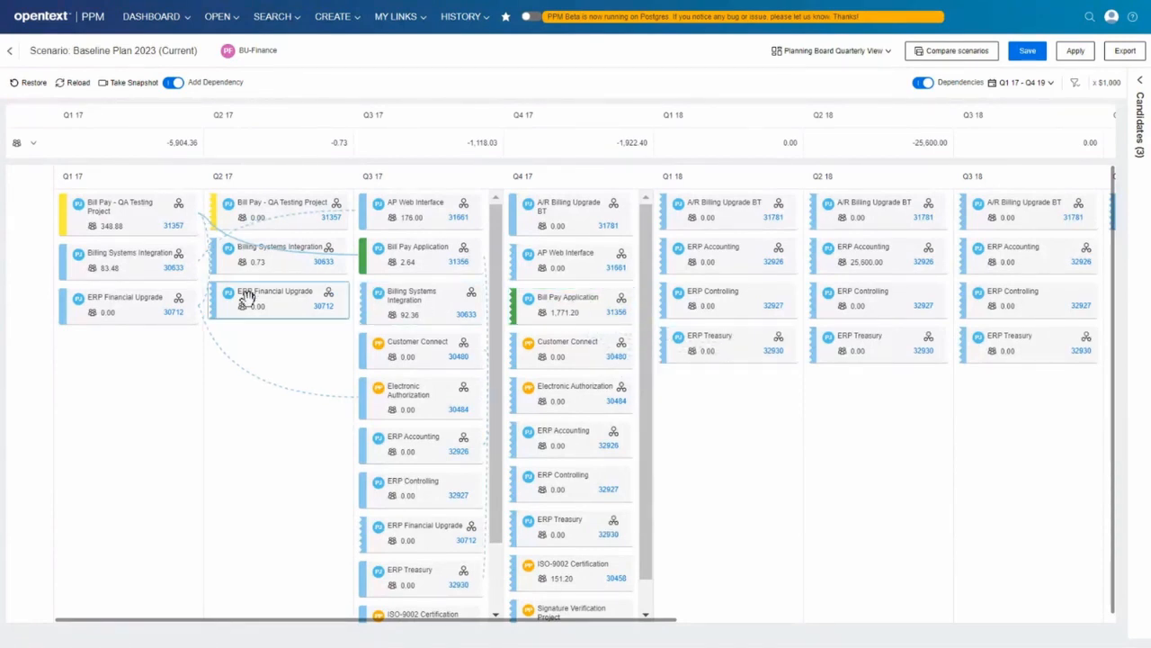
click(129, 304)
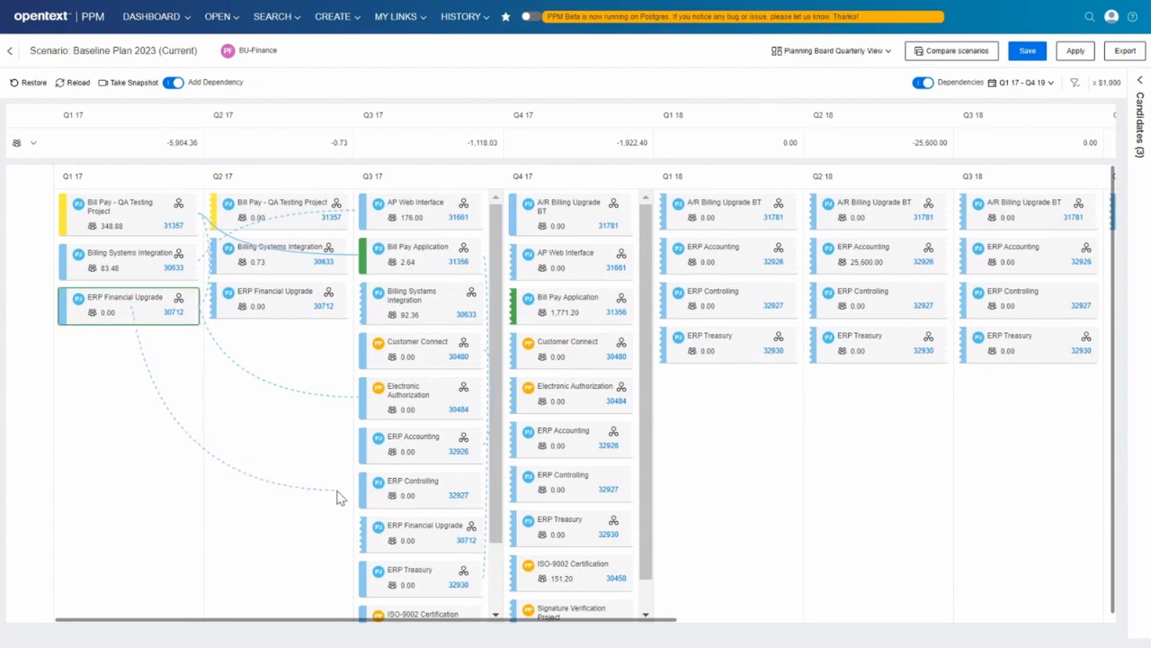
click(381, 486)
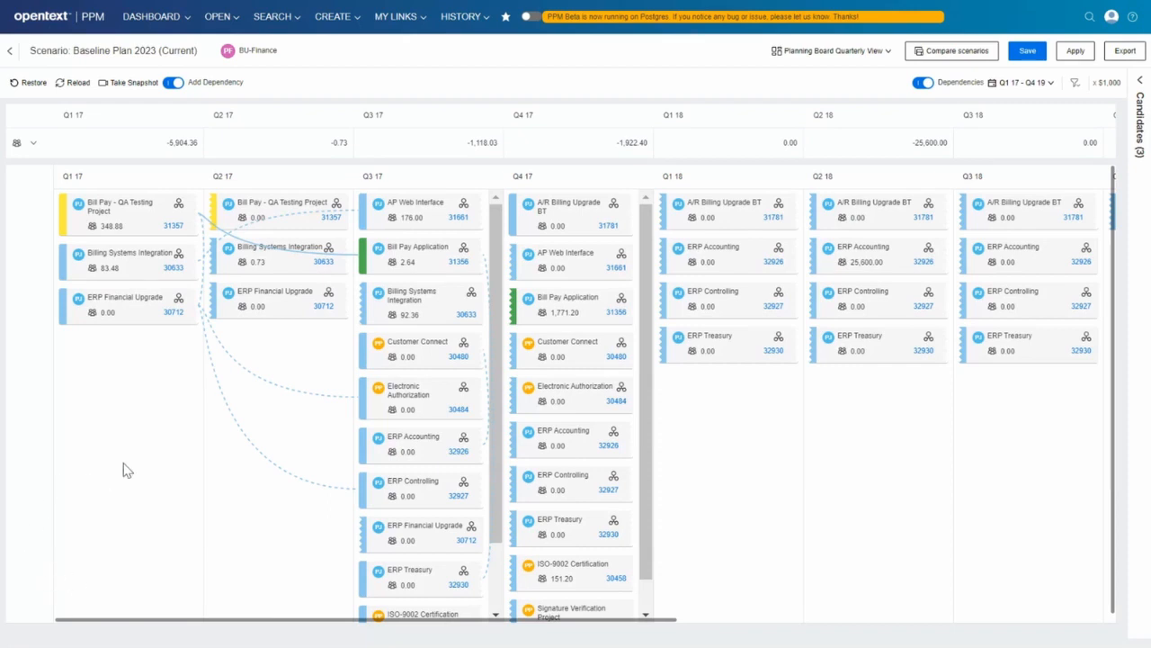
Examine the dependency diagram of ERP Financial Upgrade at a larger zoom and close it.
click(180, 303)
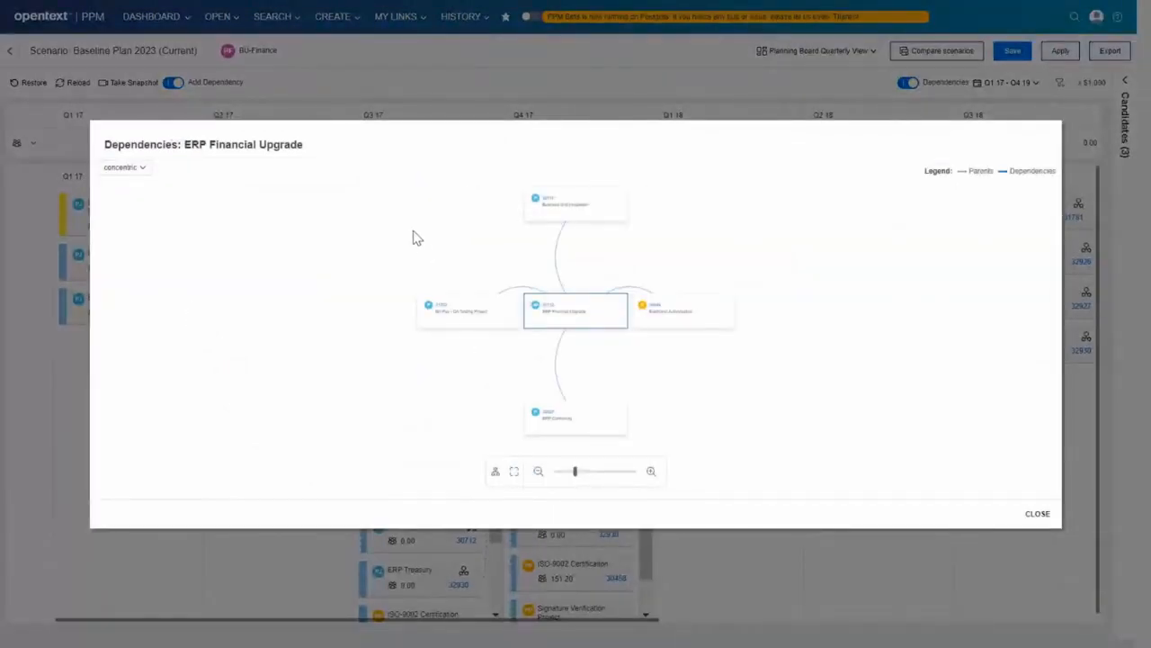
click(650, 473)
click(650, 474)
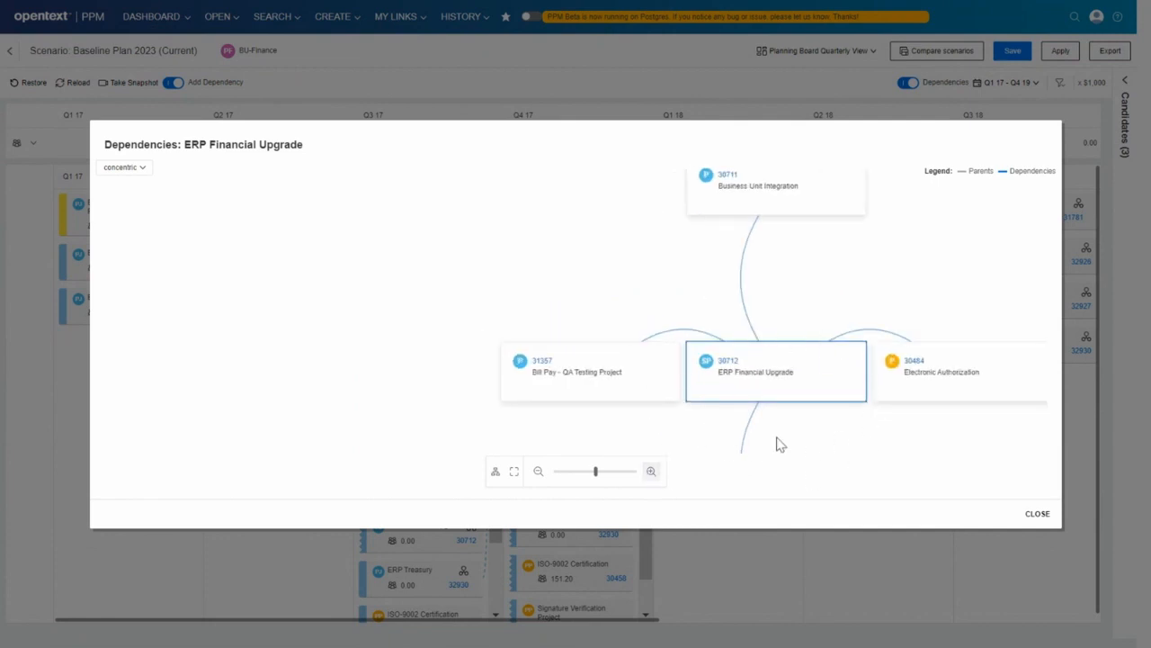
click(1037, 514)
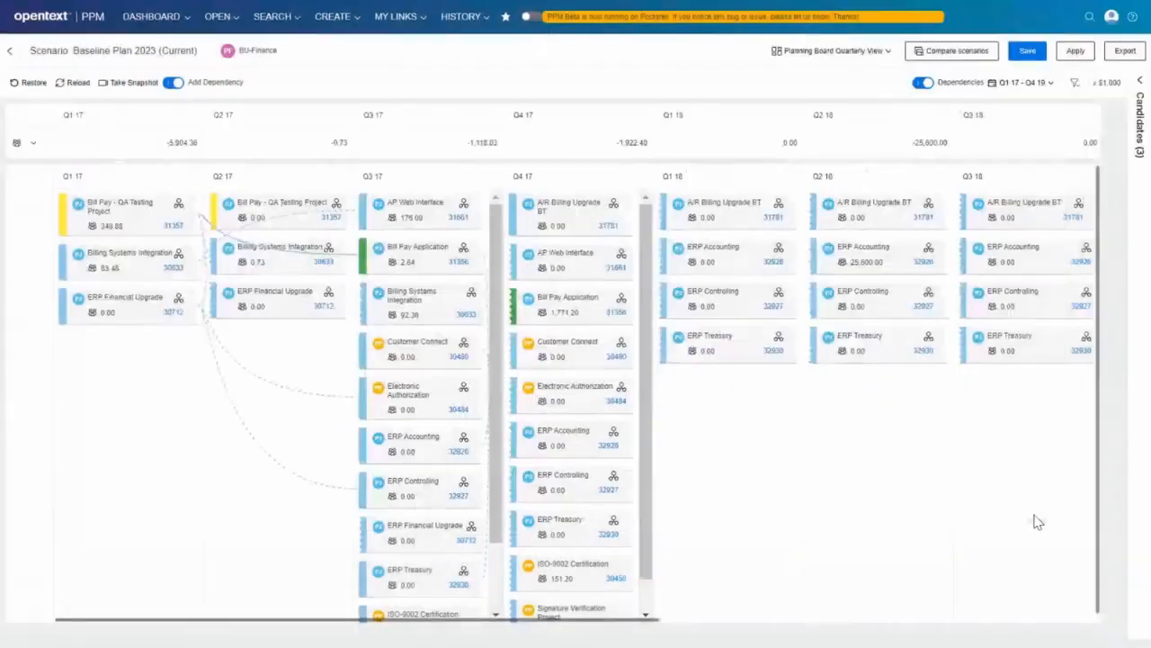